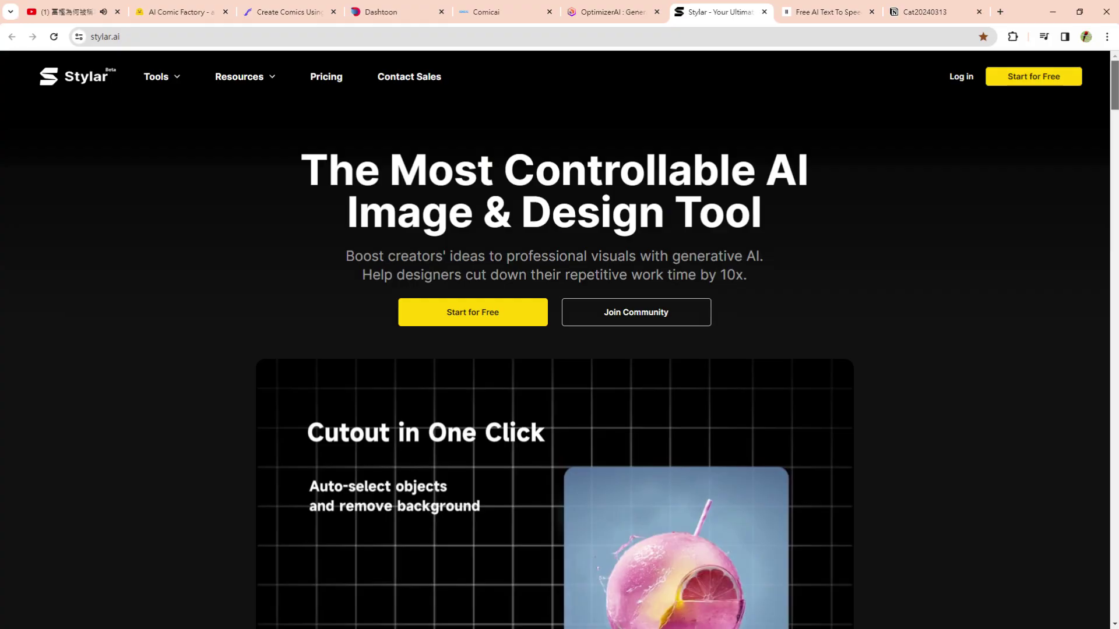
Step: Begin signing up for a free Stylar account
click(1033, 76)
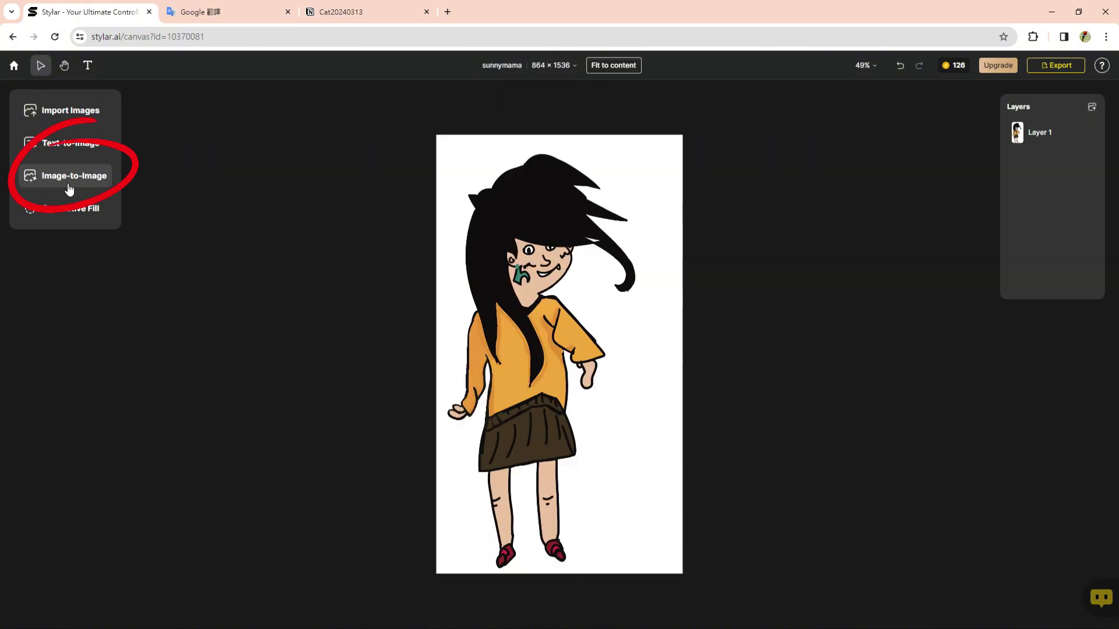
Step: Open Image-to-Image and scroll through its Choose a style list
click(69, 176)
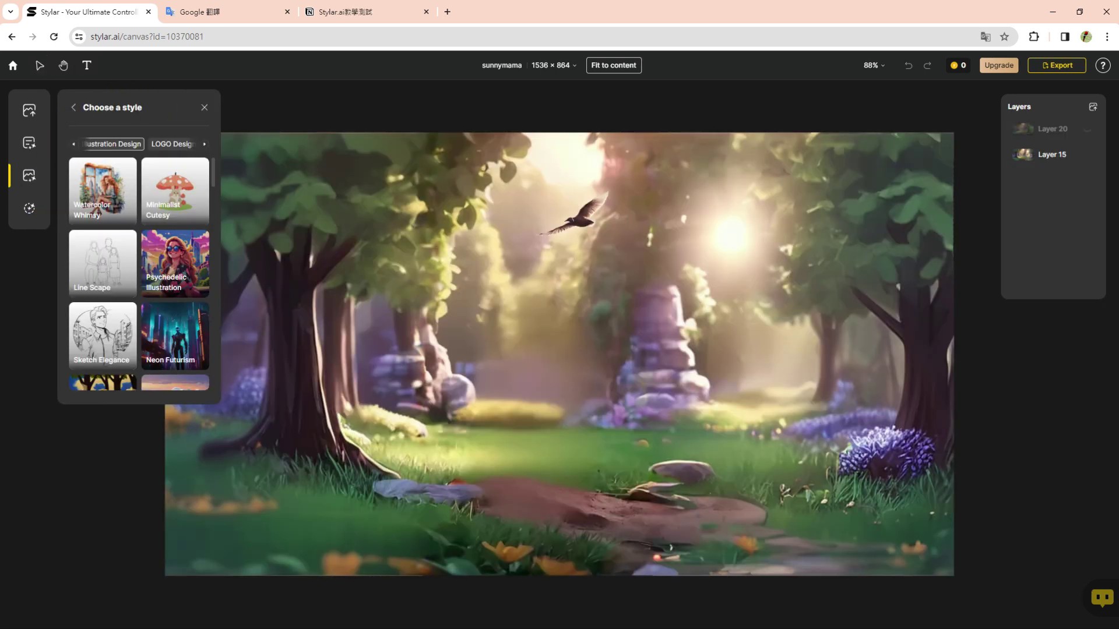
scroll(139, 274, down, 10)
scroll(138, 274, down, 5)
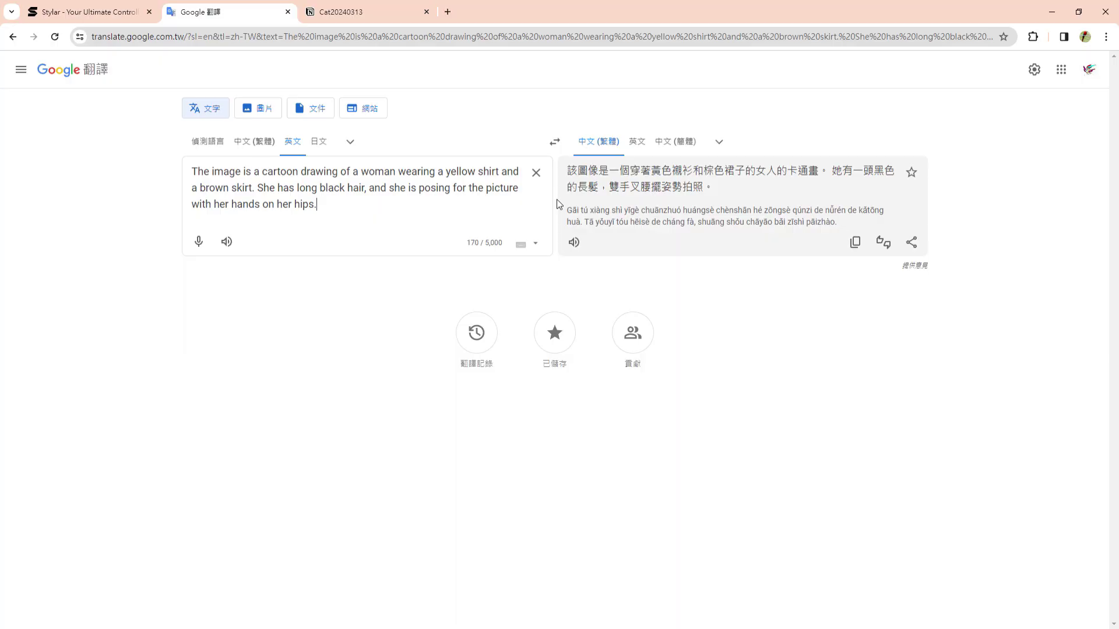
Step: Swap Google Translate to Chinese-to-English to get the girl description in English
click(555, 142)
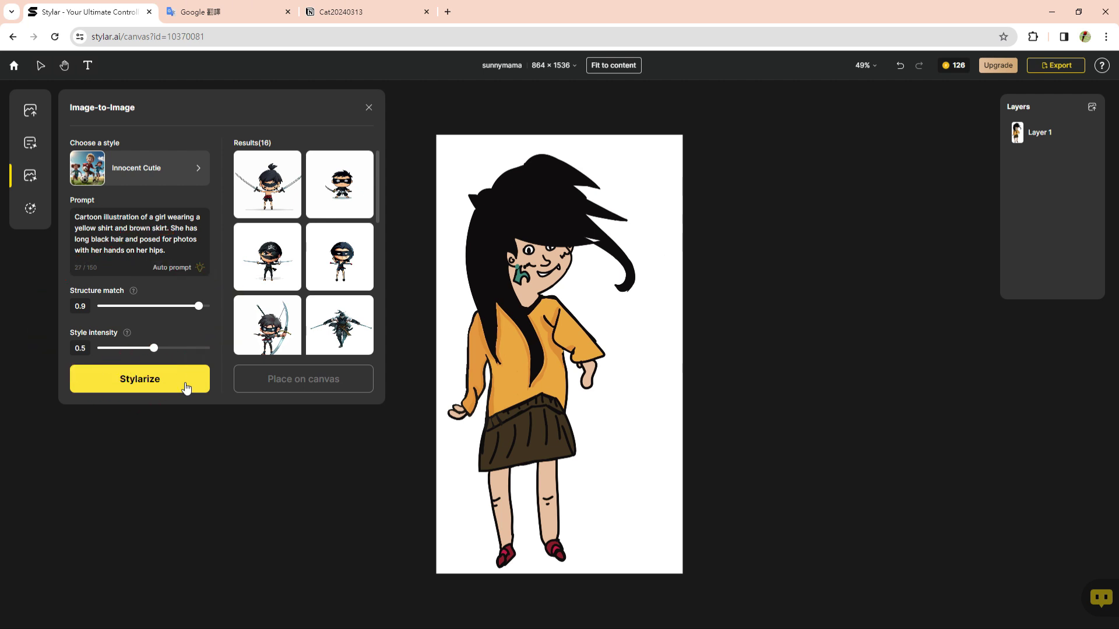
Step: Stylarize the girl sketch into 3D cartoon versions and preview the third result
click(185, 386)
mouse_move(340, 183)
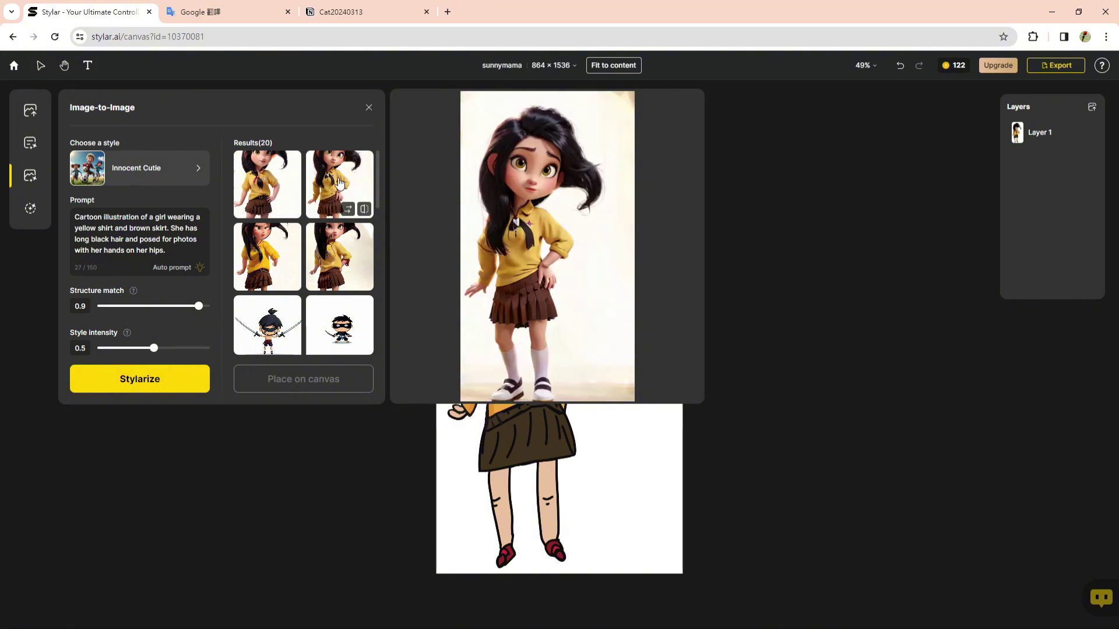
mouse_move(339, 257)
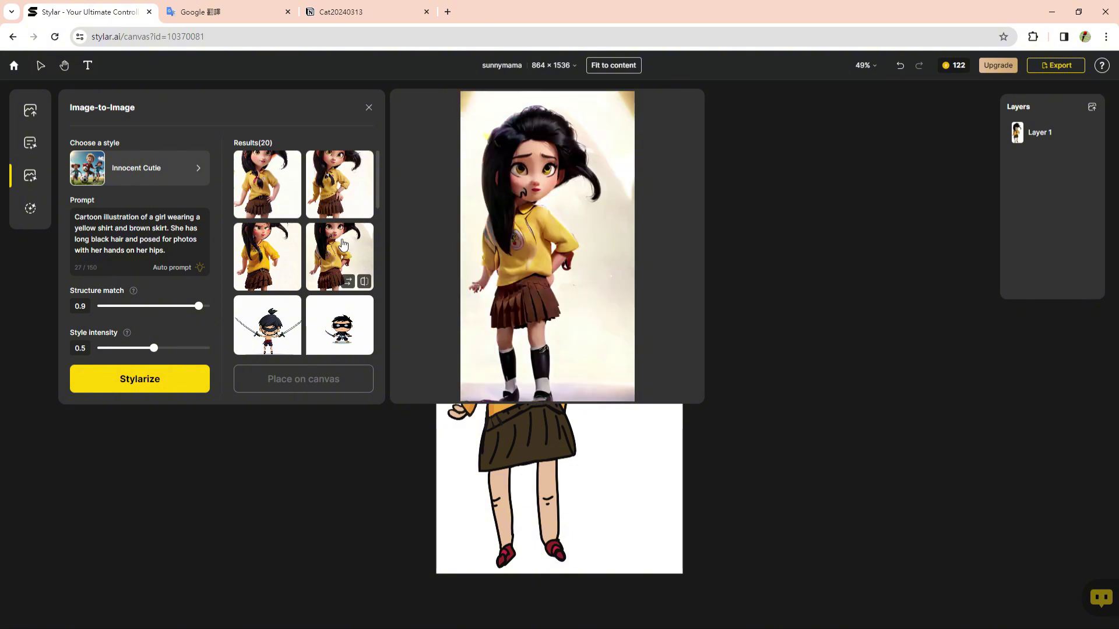
click(287, 248)
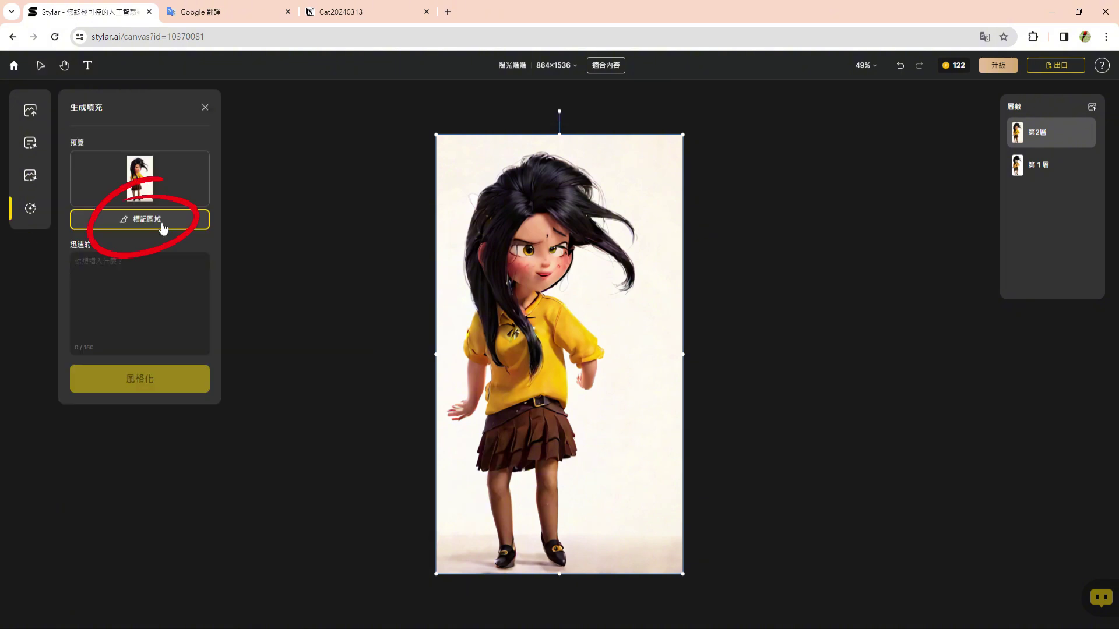
Step: Mark the girl's hand area for regeneration and place the corrected girl on the canvas
click(162, 221)
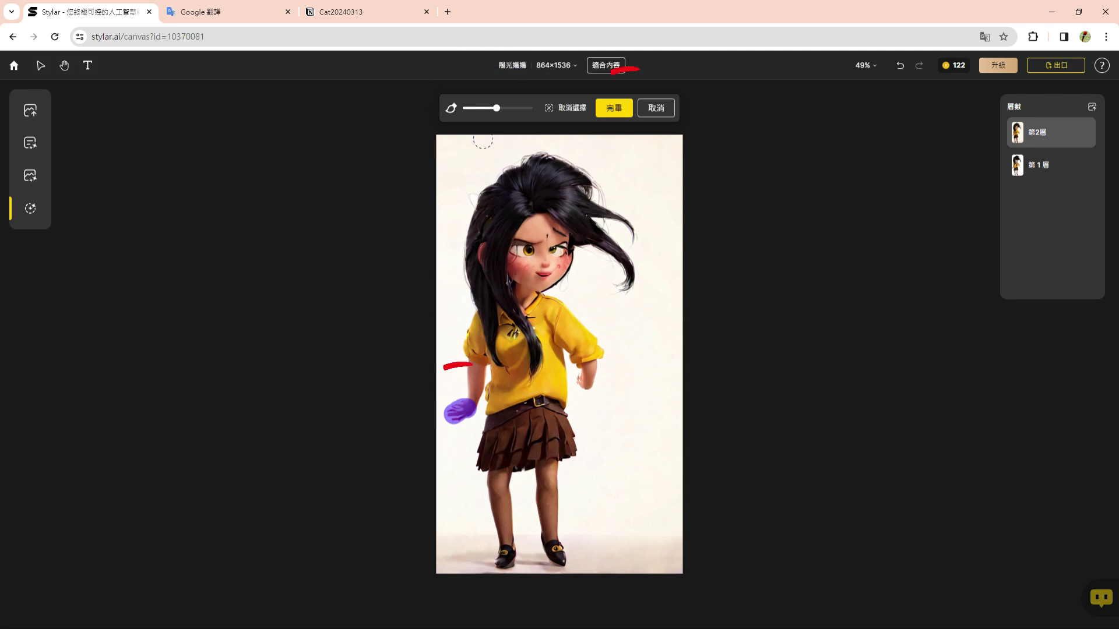
click(614, 108)
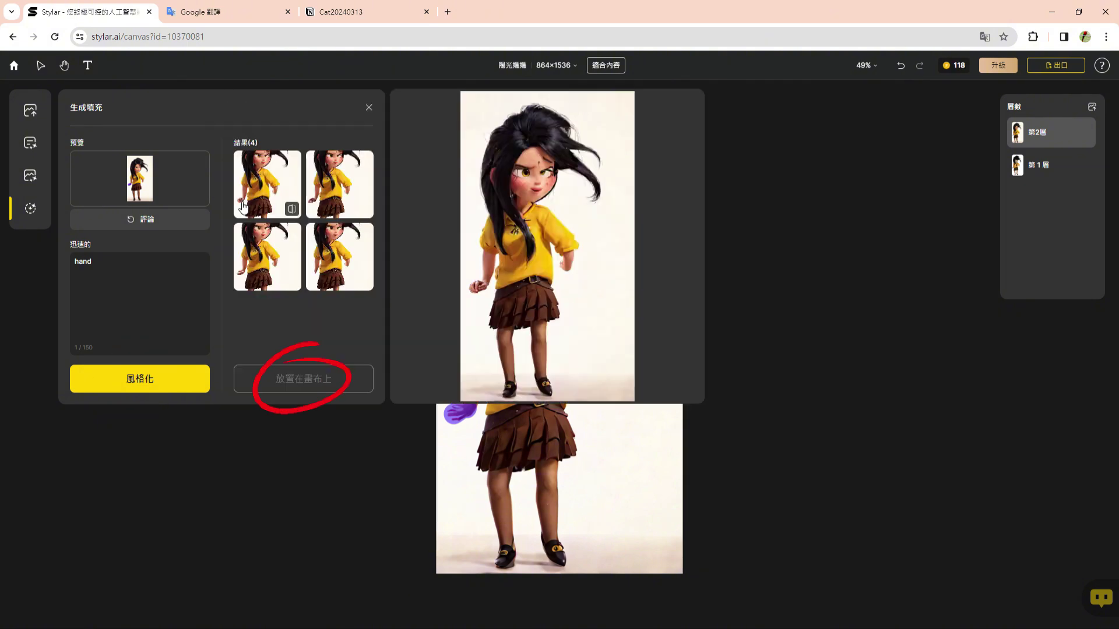
click(303, 379)
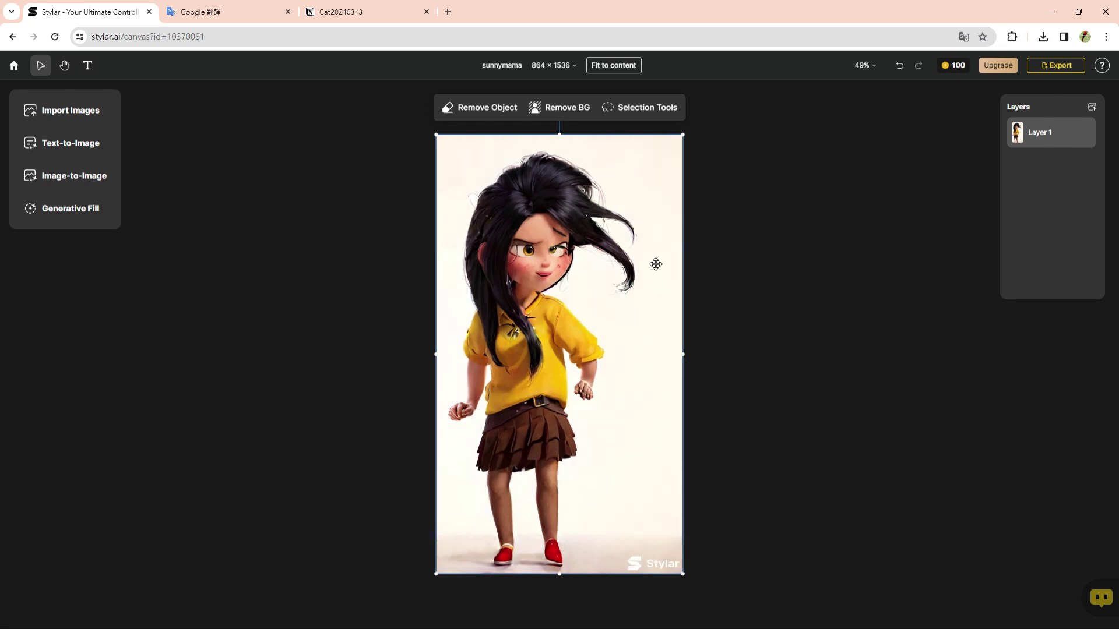
Step: Strip the girl image's white background, then bring up Text-to-Image
click(557, 116)
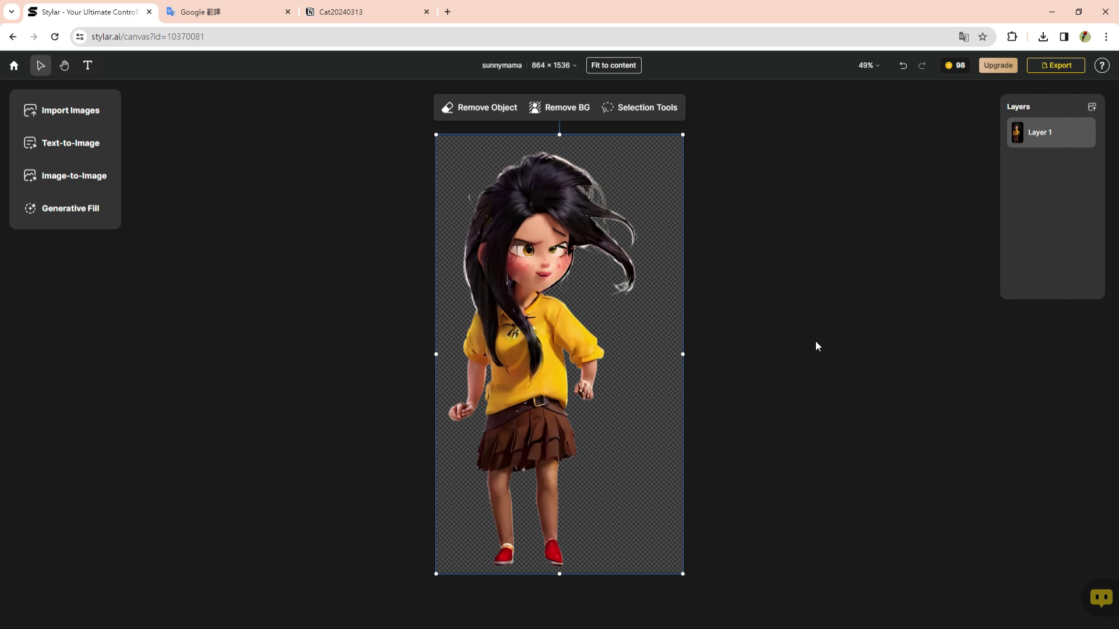
click(70, 208)
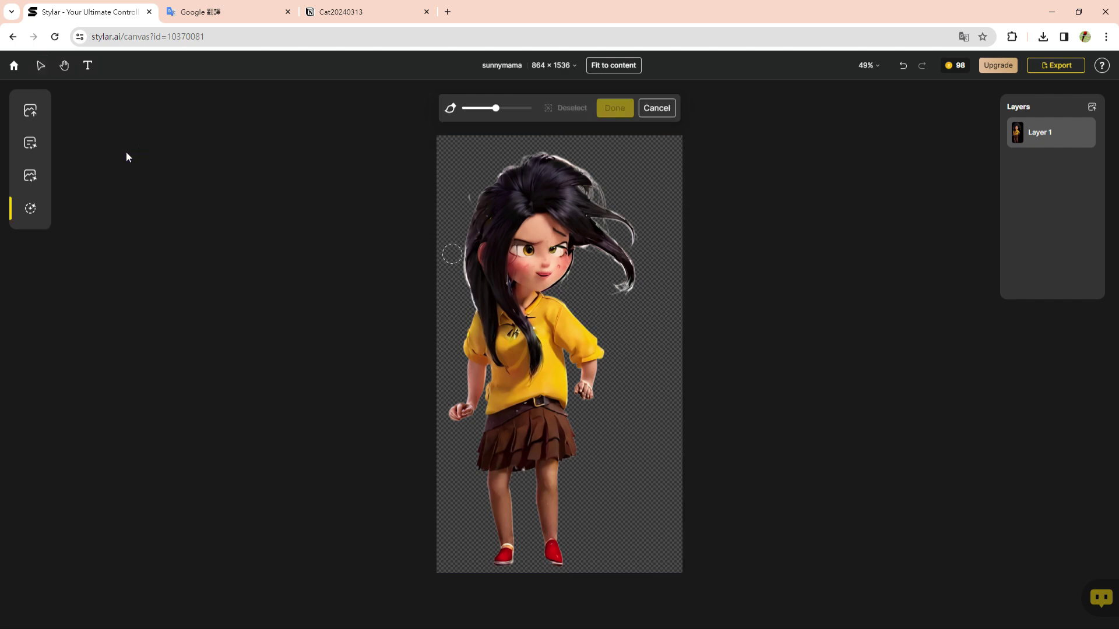
click(32, 145)
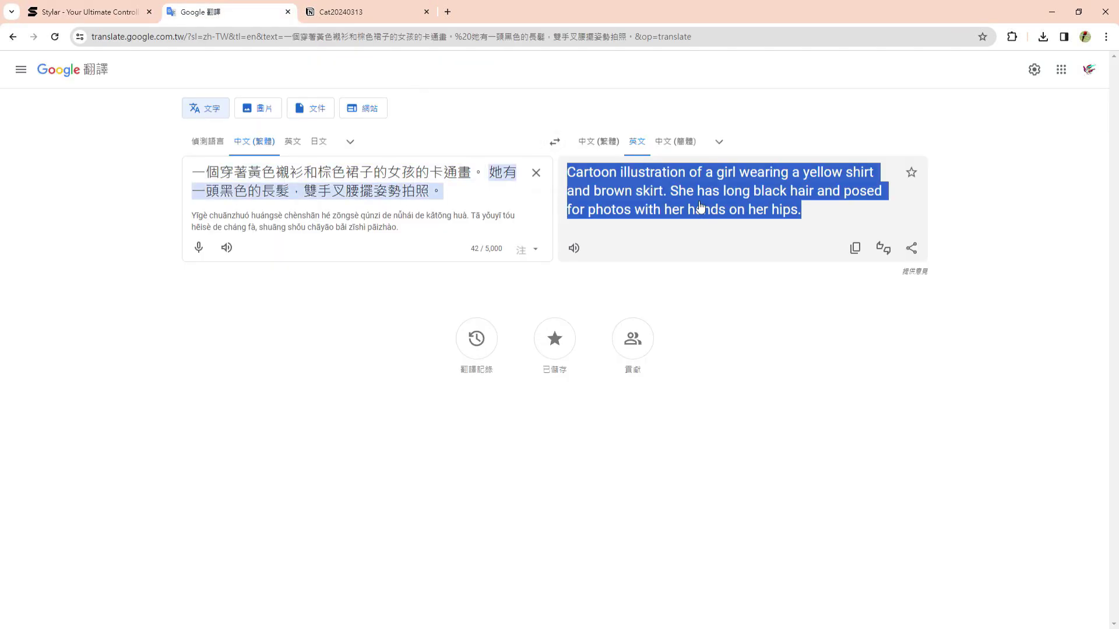
Step: Create a new full-page Notion table and name its first row '1'
click(380, 15)
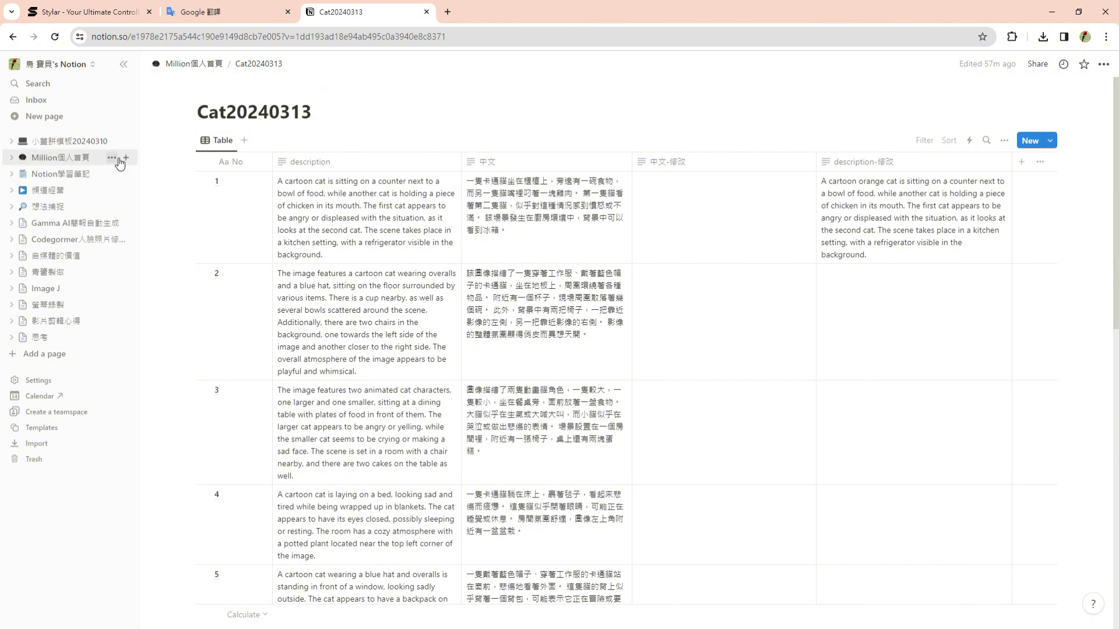
click(125, 158)
click(409, 313)
click(927, 343)
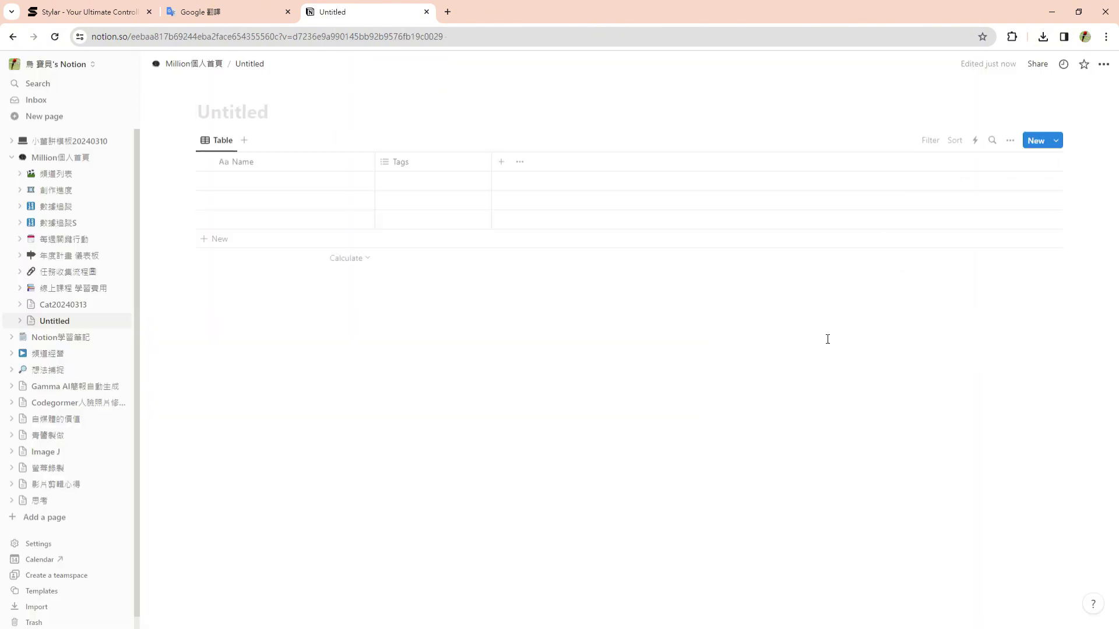
click(292, 181)
text(1)
key(Return)
Step: Narrow the Name column and add a Checkbox column to the table
drag(375, 175, 272, 175)
click(326, 180)
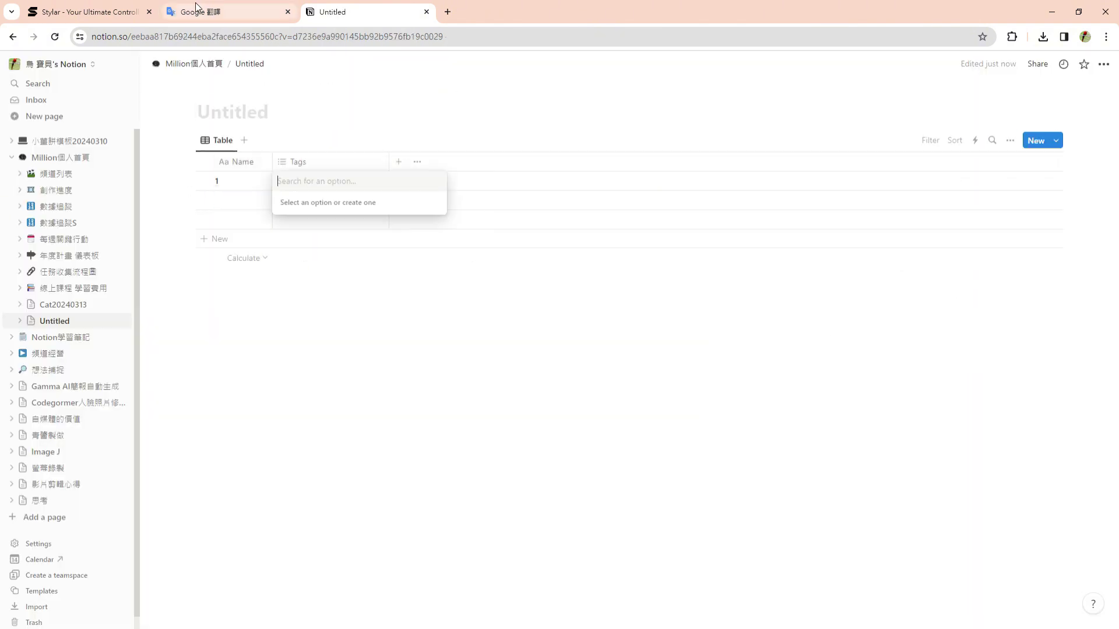
click(227, 12)
click(347, 18)
click(347, 295)
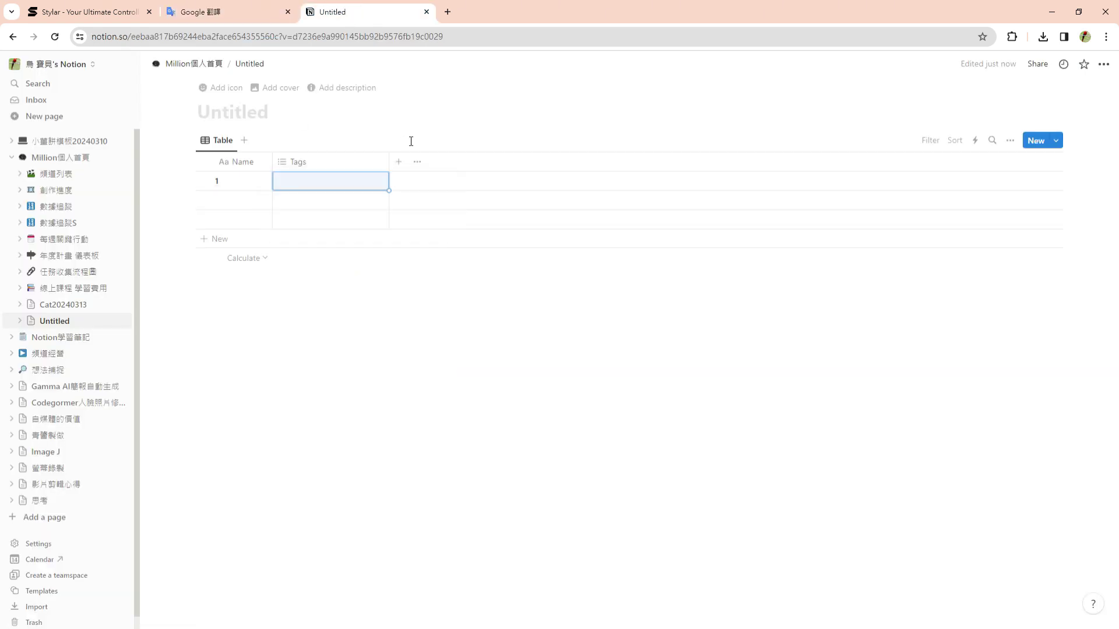
click(399, 162)
text(ch)
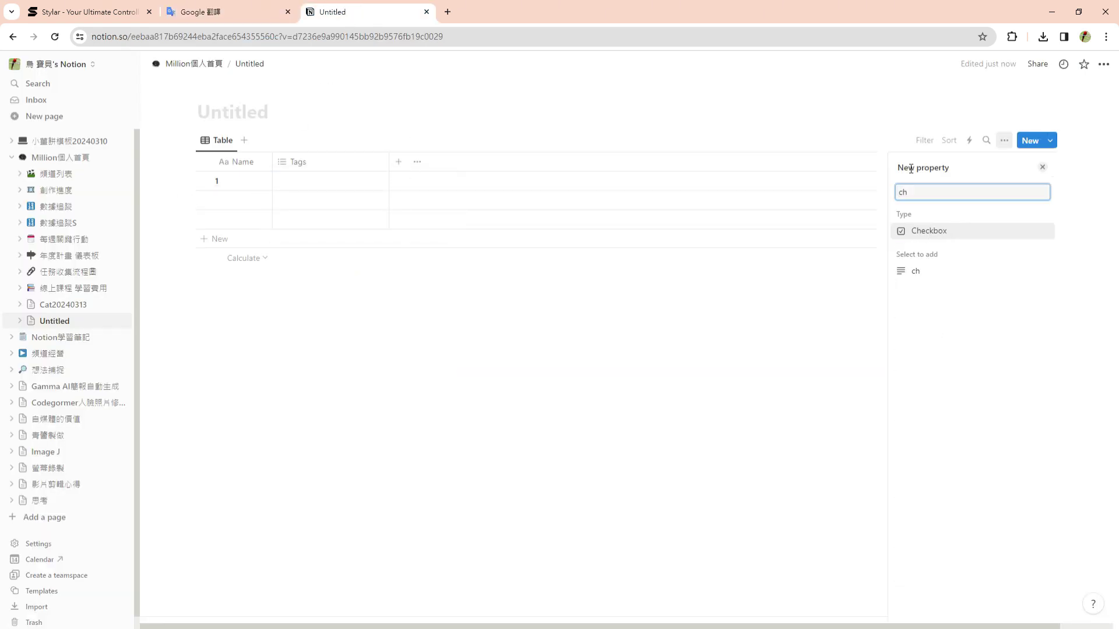
key(Return)
Step: Adjust the new column's property type and rename the Tags column to 'Description'
click(459, 207)
click(1027, 216)
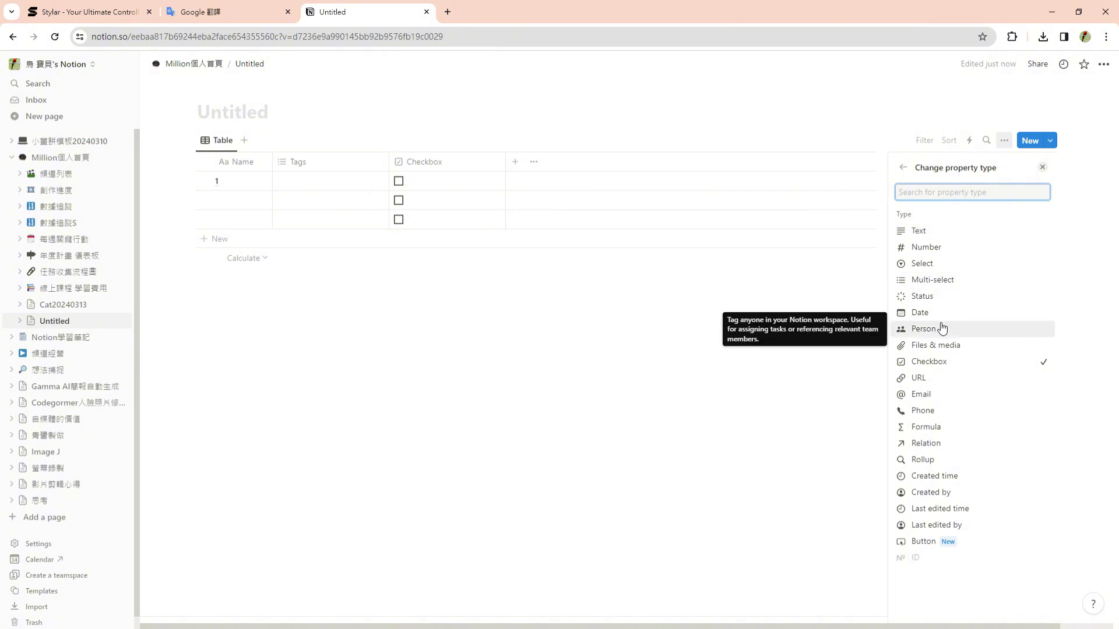
click(915, 230)
click(326, 165)
key(ctrl+a)
text(D)
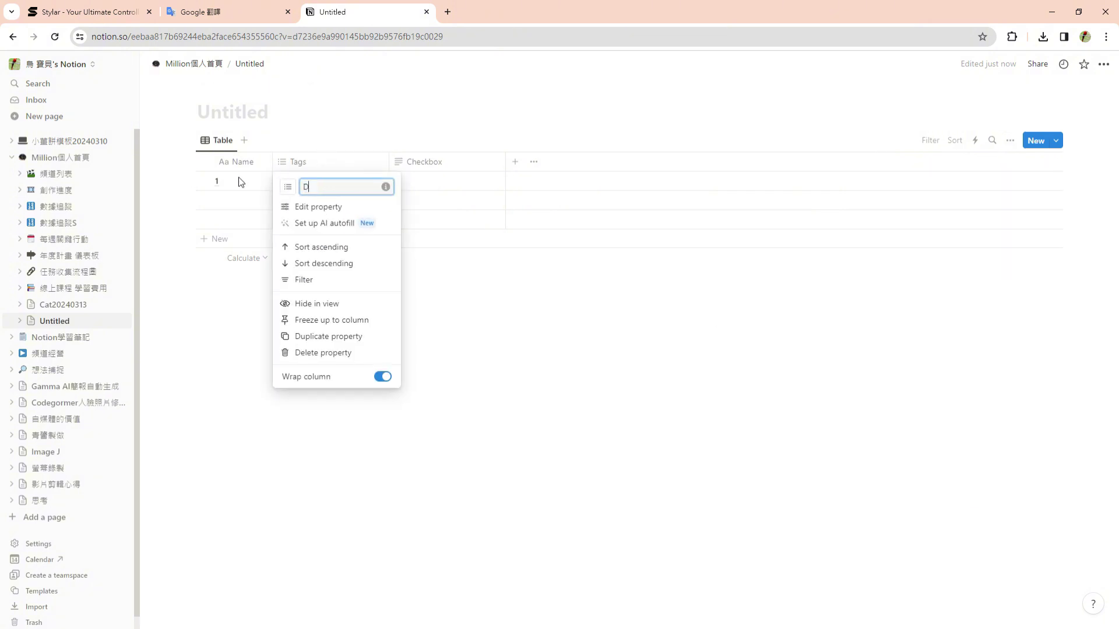
text(escription)
Step: Paste the English girl caption into row 1's Description cell
click(300, 186)
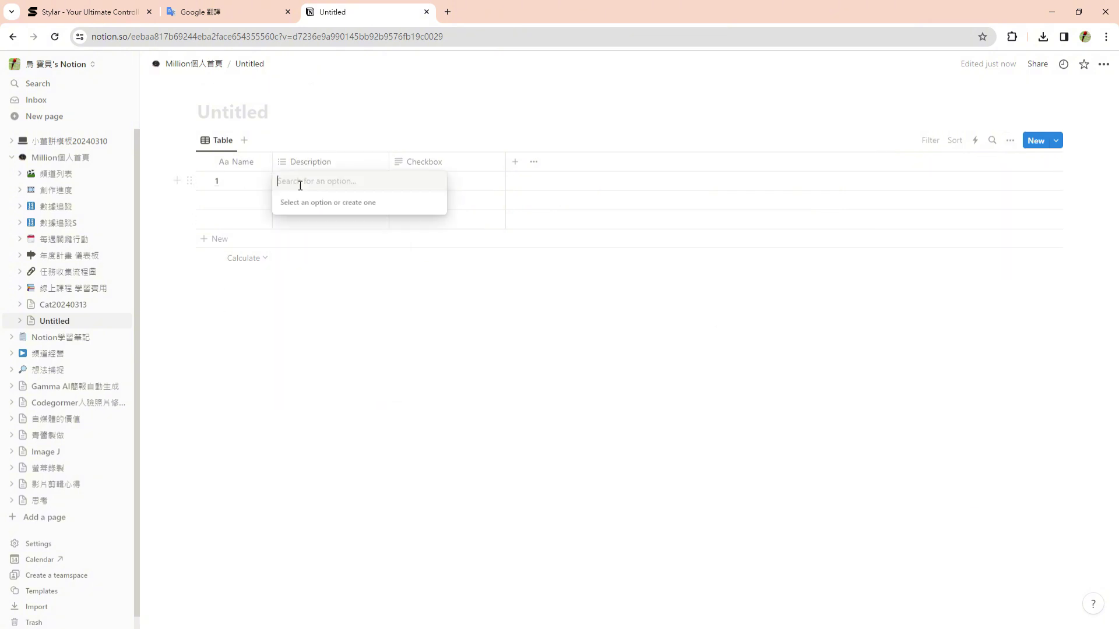
key(ctrl+v)
key(ctrl+z)
click(326, 166)
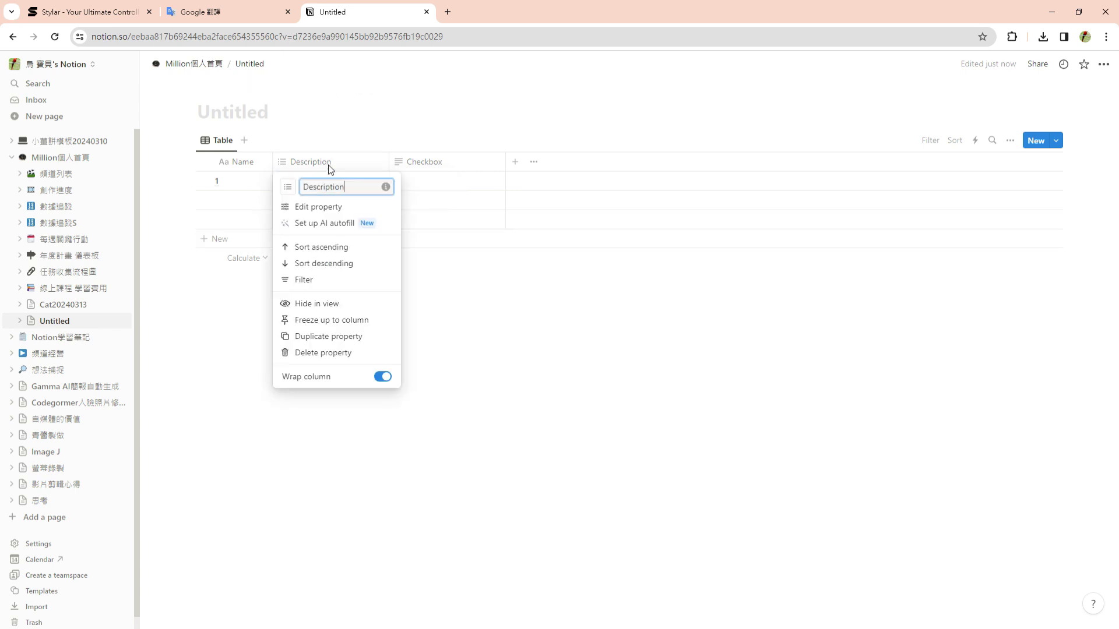
click(312, 202)
click(302, 182)
text(Cartoon illustration of a girl wearing a yellow shirt and brown skirt. She has long black hair and posed for photos with her hands on her hips.)
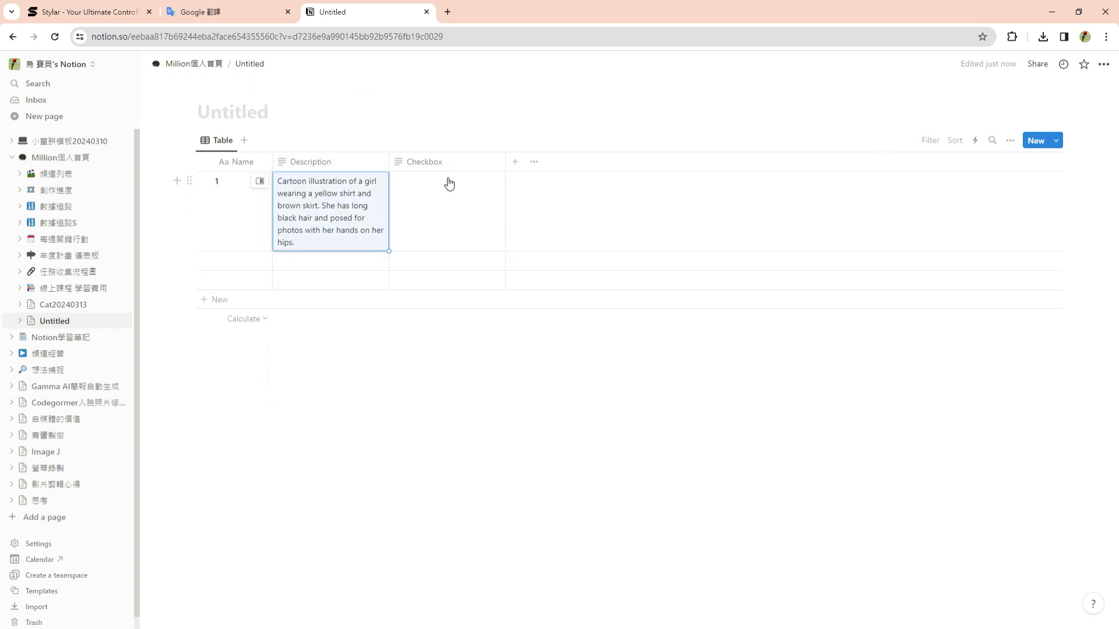
key(ctrl+shift+Tab)
click(343, 173)
Step: Copy the Chinese description and paste it into the Notion table
key(ctrl+c)
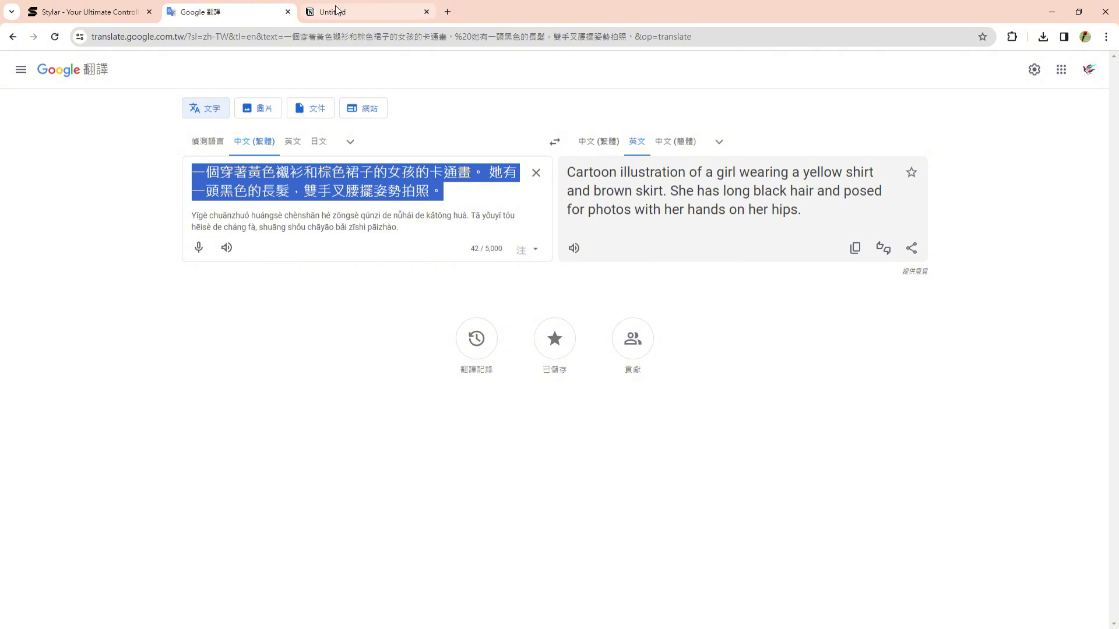
click(367, 11)
key(ctrl+v)
key(ctrl+shift+Tab)
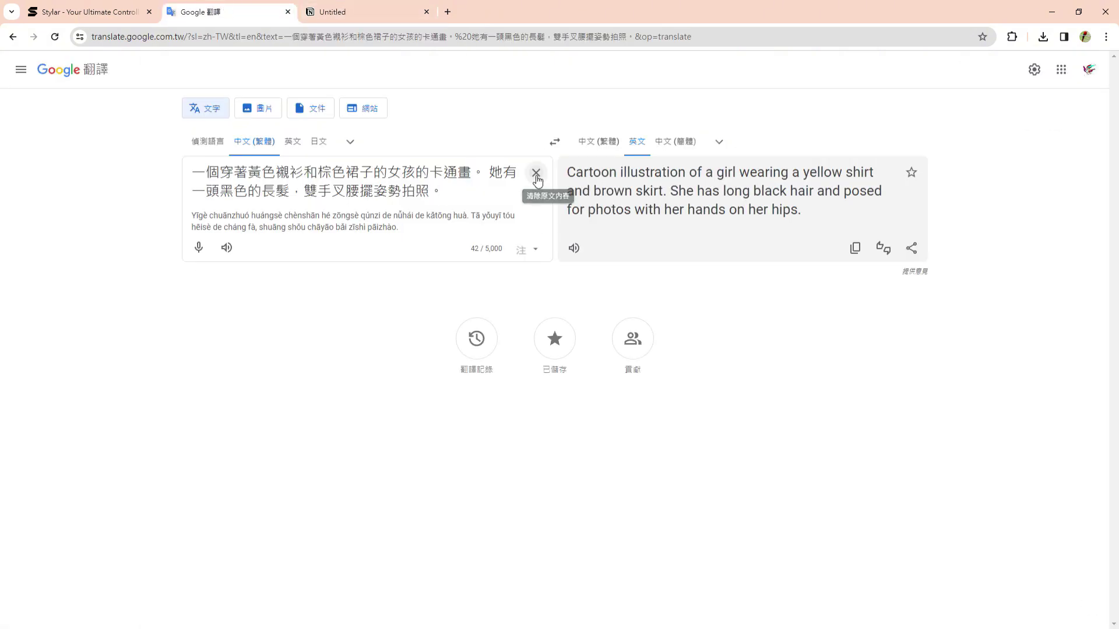
Step: Replace the translation source with a Chinese description of a sunny outdoor scene with trees, lawns, and birdsong
click(535, 172)
text(戶外ㄏㄨ環境)
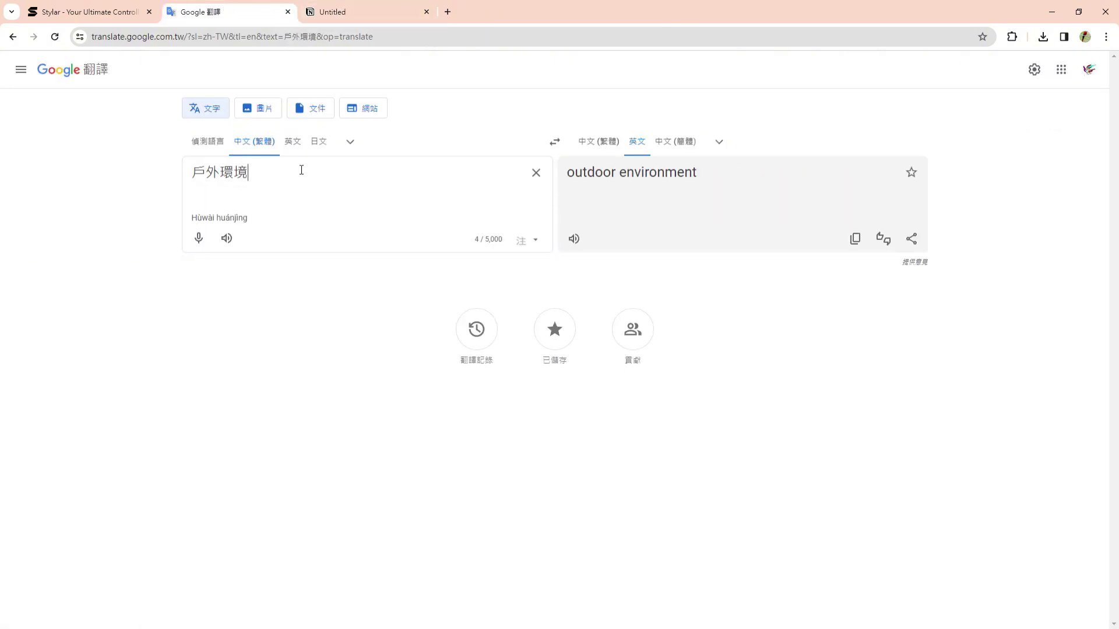
text(ㄧㄍ)
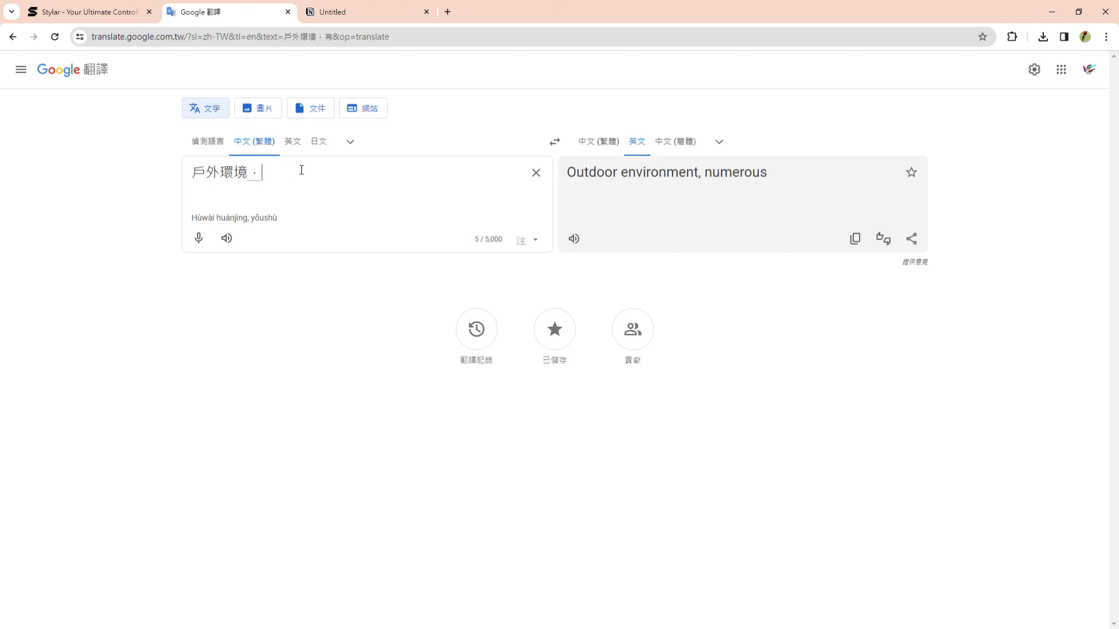
text(個風和日麗的)
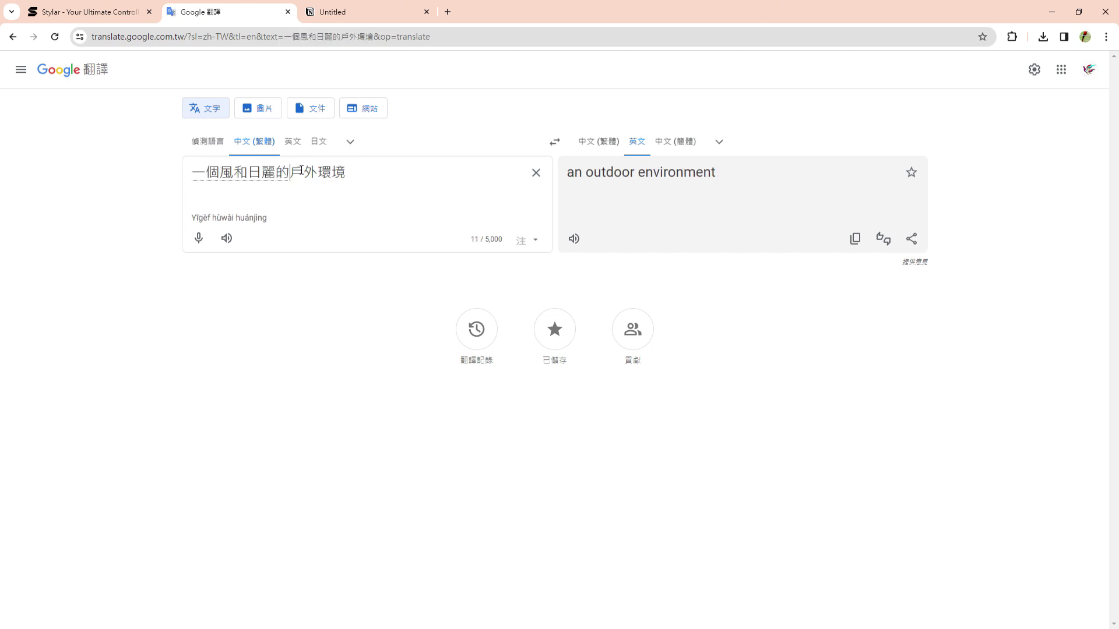
key(End)
text(，有數，有)
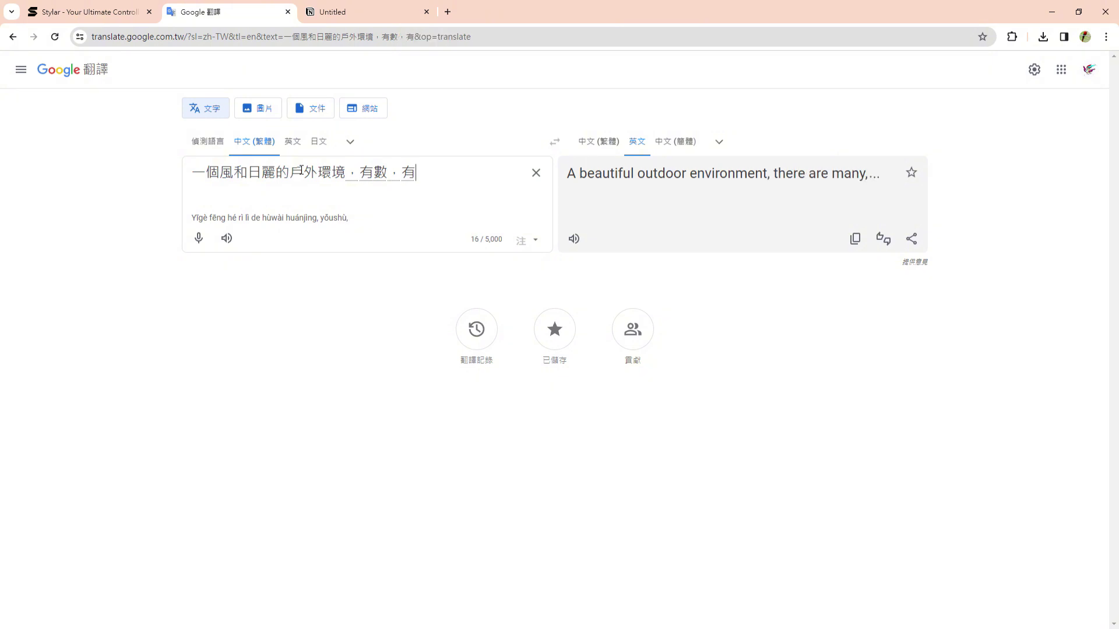
key(BackSpace)
key(BackSpace)
key(BackSpace)
text(樹，有陽光，有草坪)
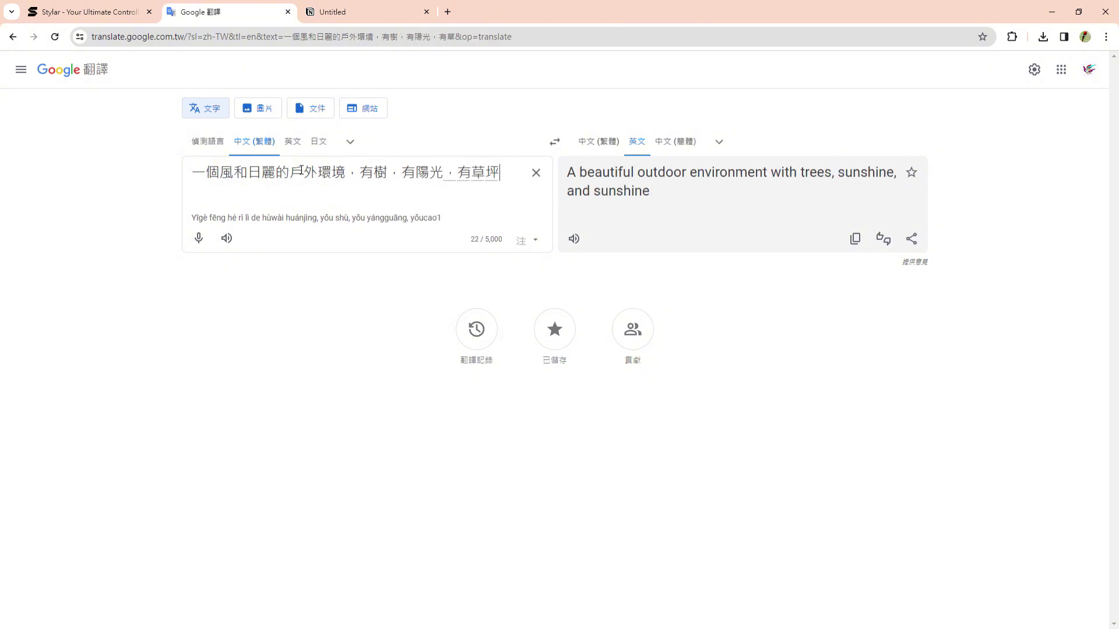
text(，有蟲鳴鳥叫。)
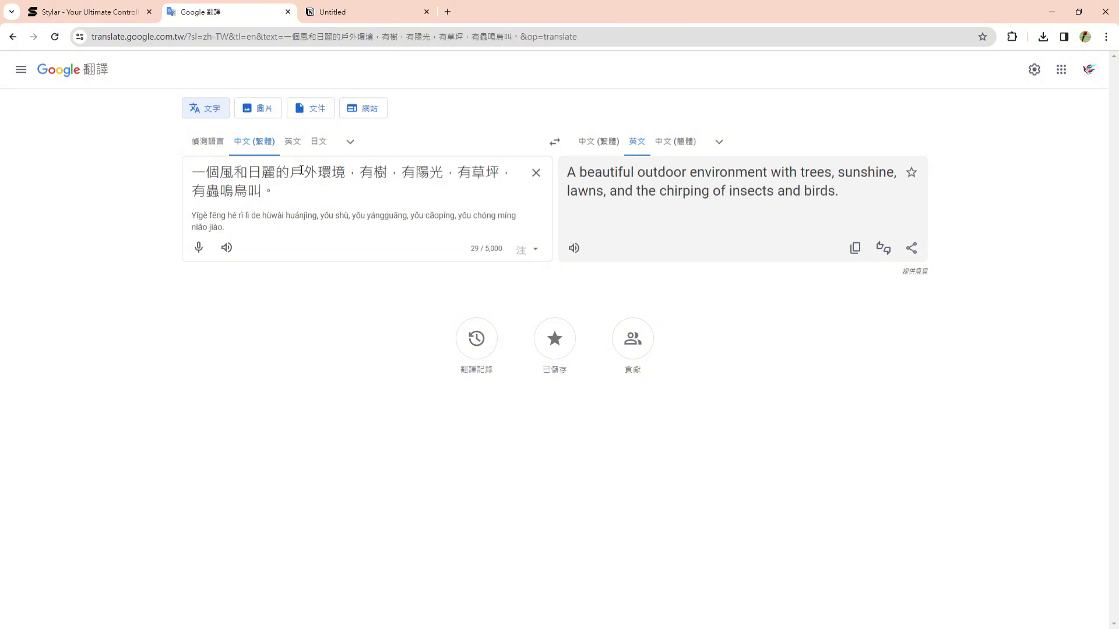
Step: Paste the English outdoor-scene translation into Stylar's prompt box
click(855, 248)
click(91, 11)
click(146, 246)
key(ctrl+v)
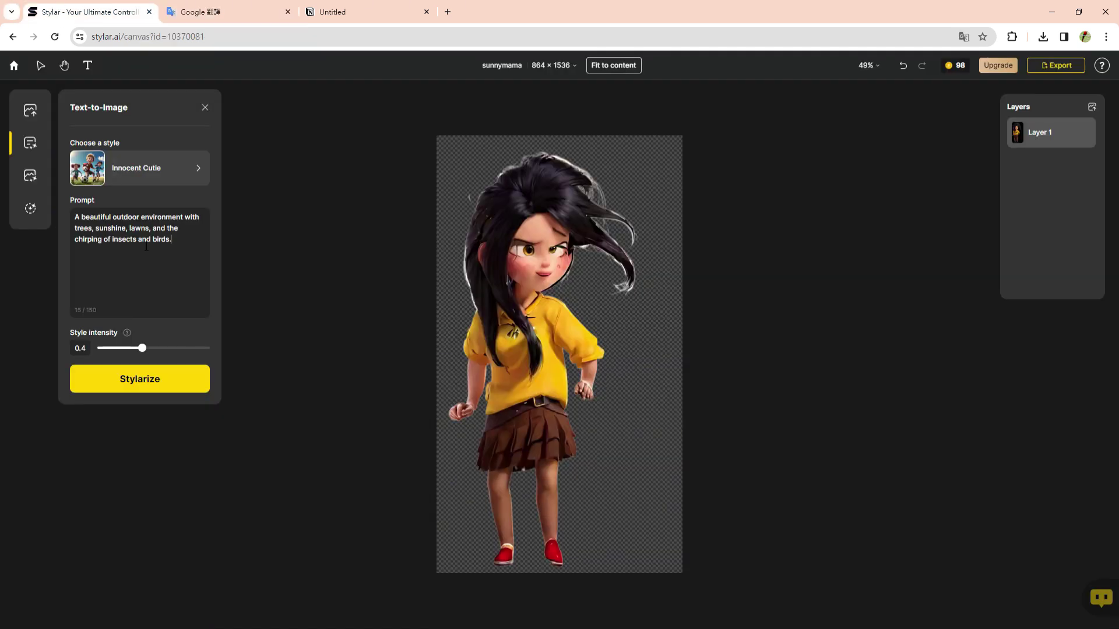
Step: Generate and place a forest-path scene, remove its purple blobs, and show the girl on top
click(158, 390)
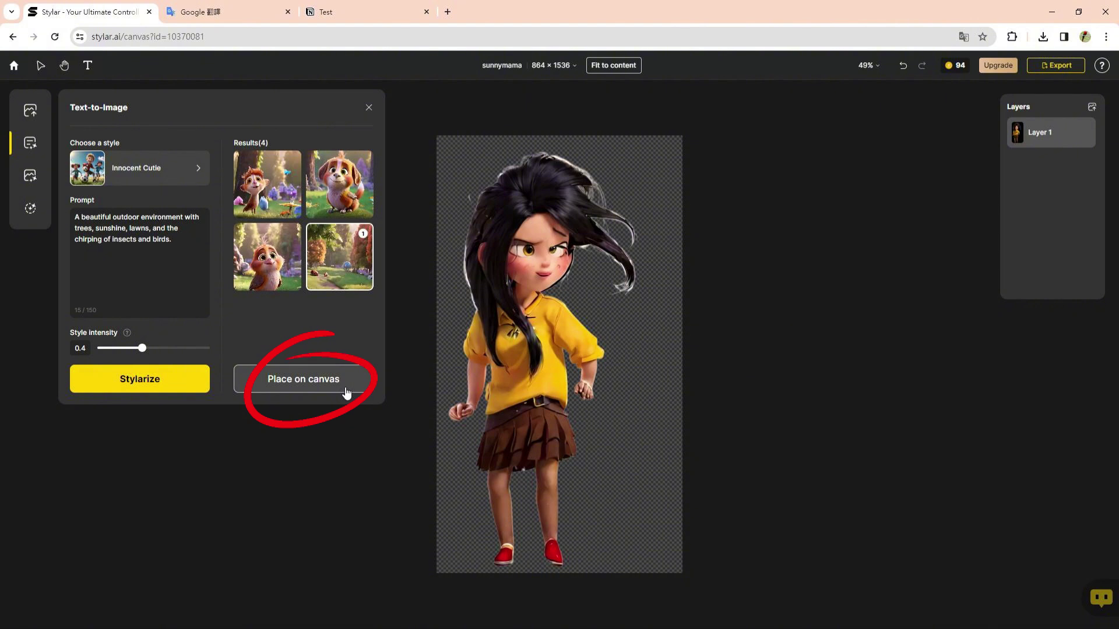
click(347, 393)
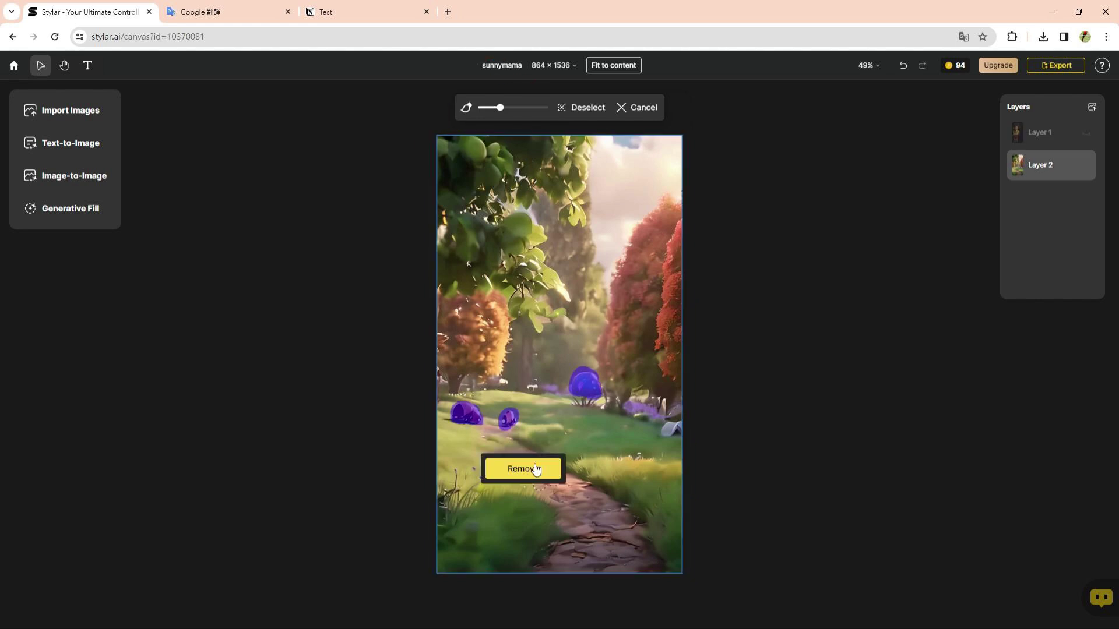
click(522, 469)
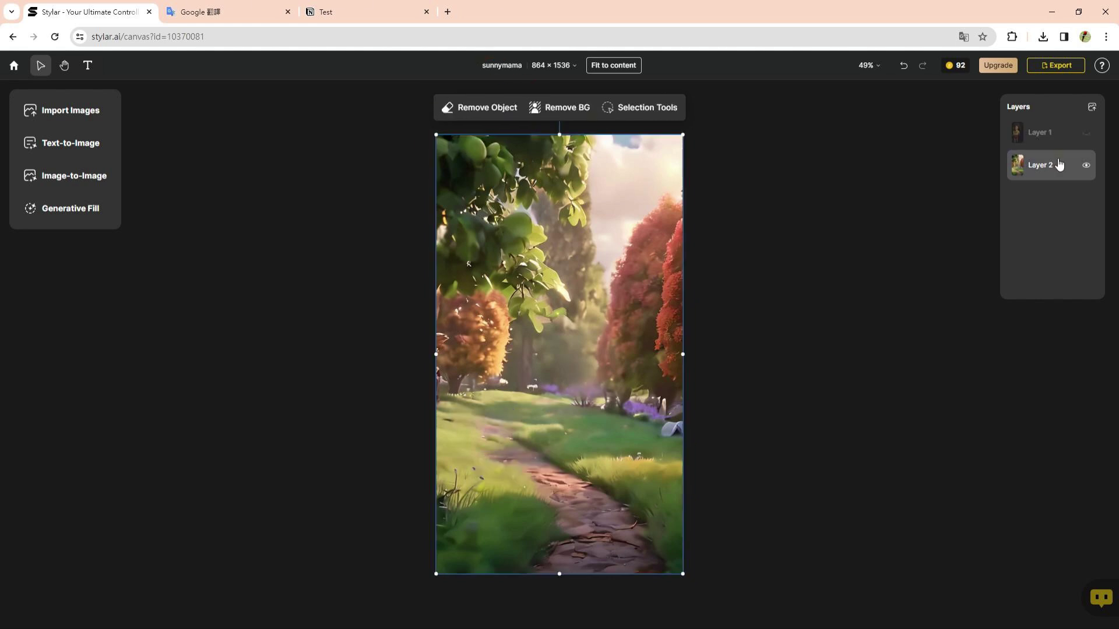
click(1087, 134)
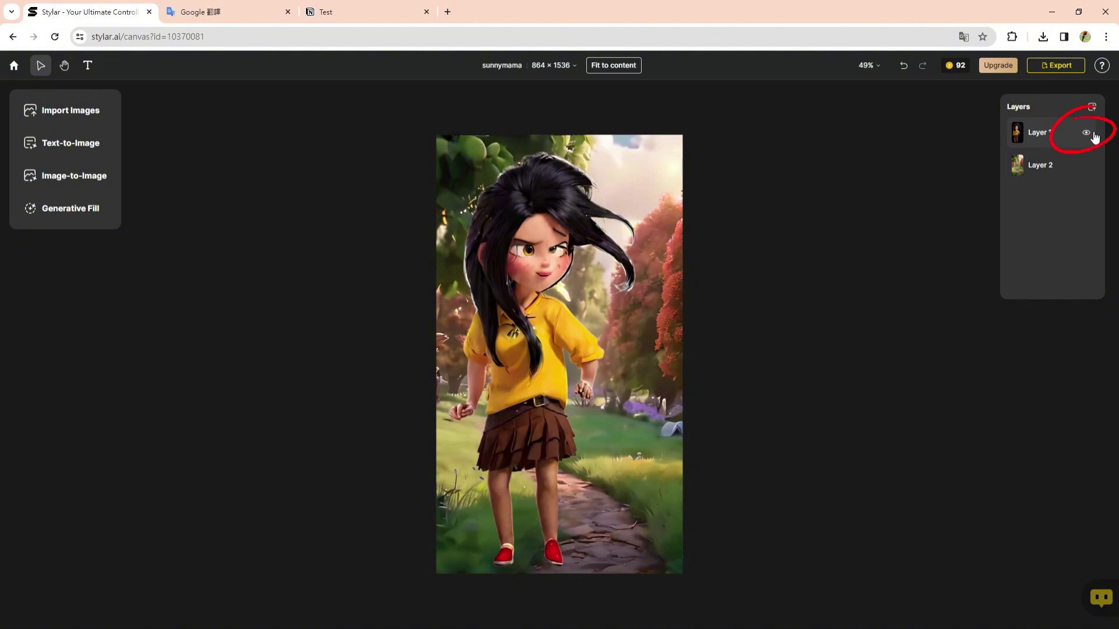
Step: Scale the girl layer down and move her lower onto the forest path
click(1072, 134)
drag(682, 135, 571, 332)
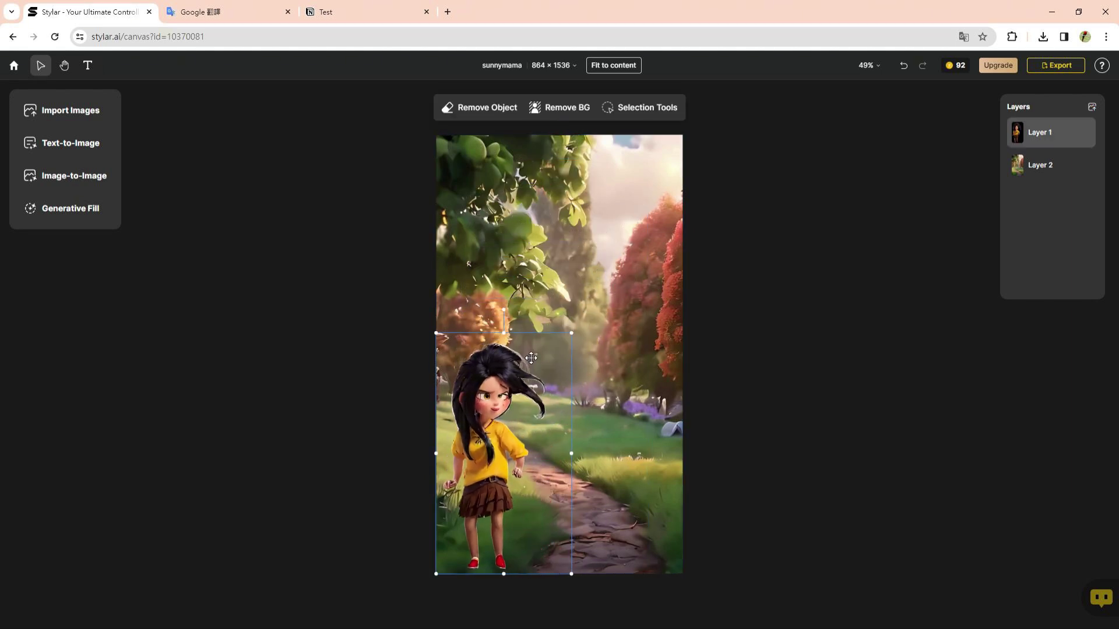
drag(504, 392, 573, 342)
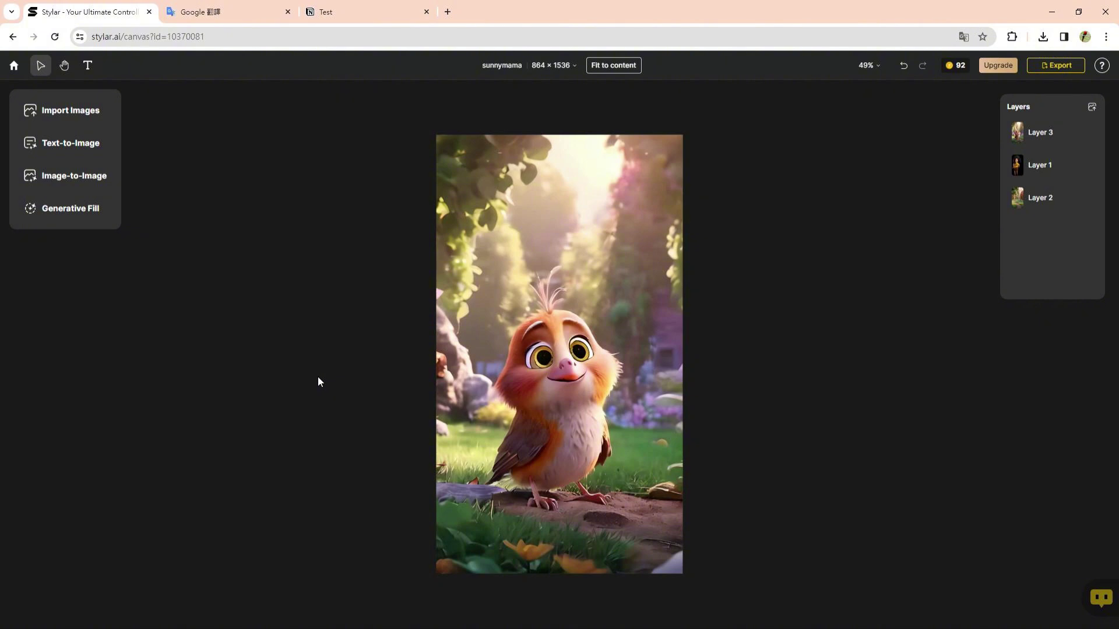
Step: Auto-select the bird in the bird image layer and duplicate it onto its own layer
click(1043, 128)
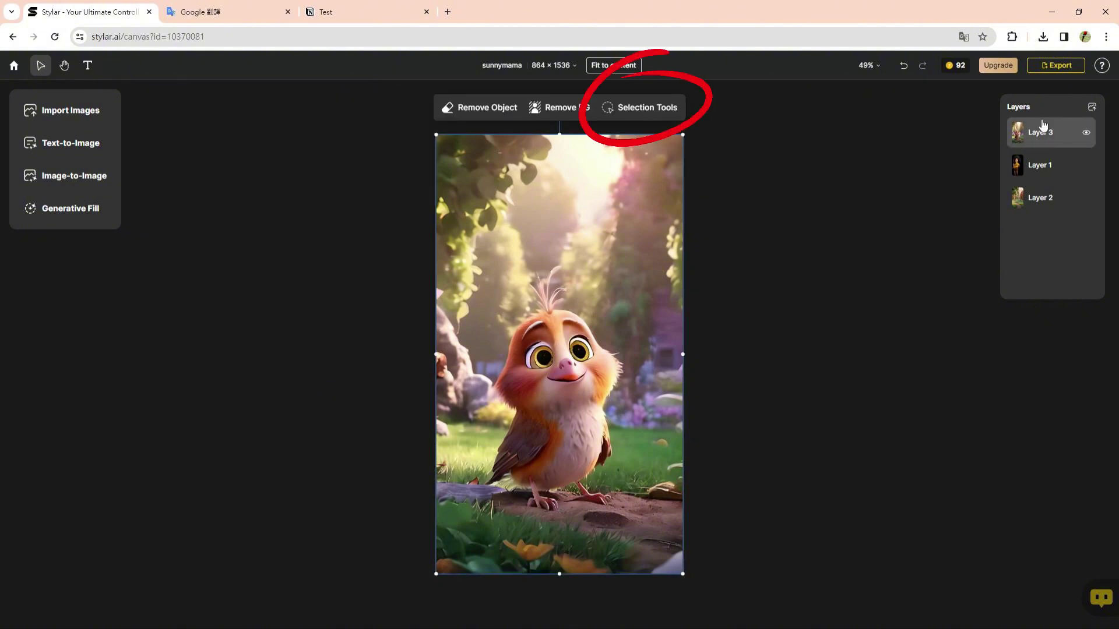
click(644, 108)
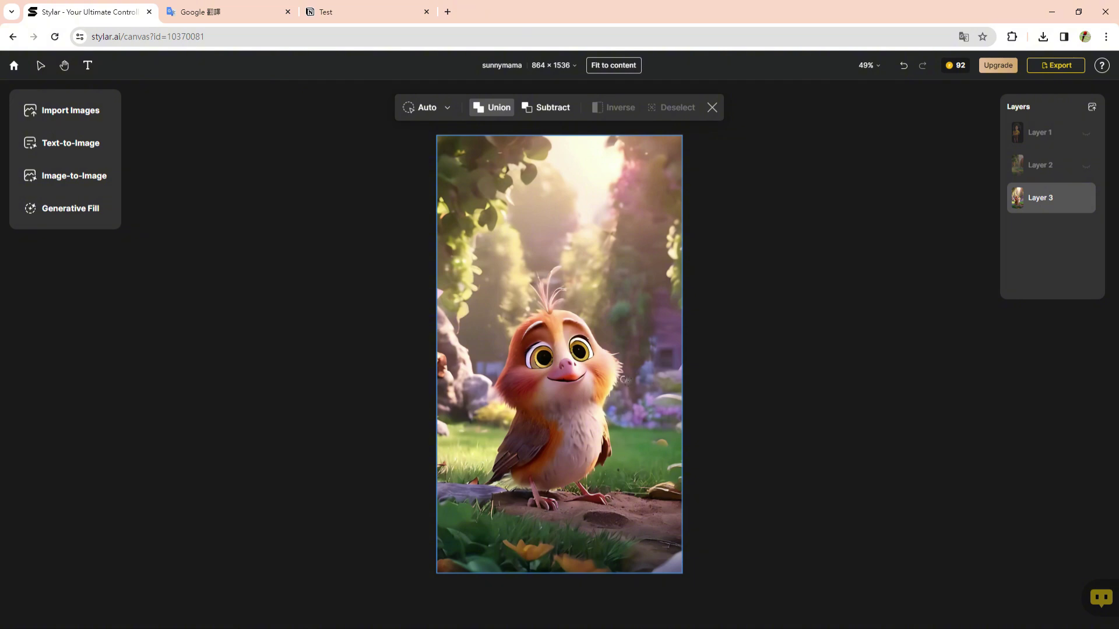
click(585, 307)
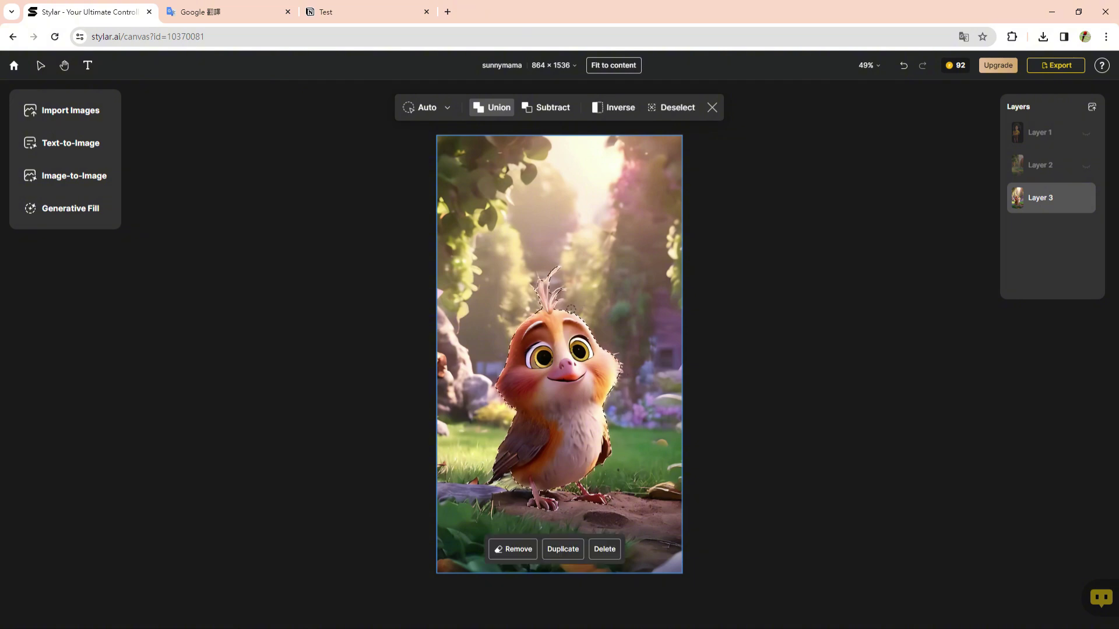
click(567, 552)
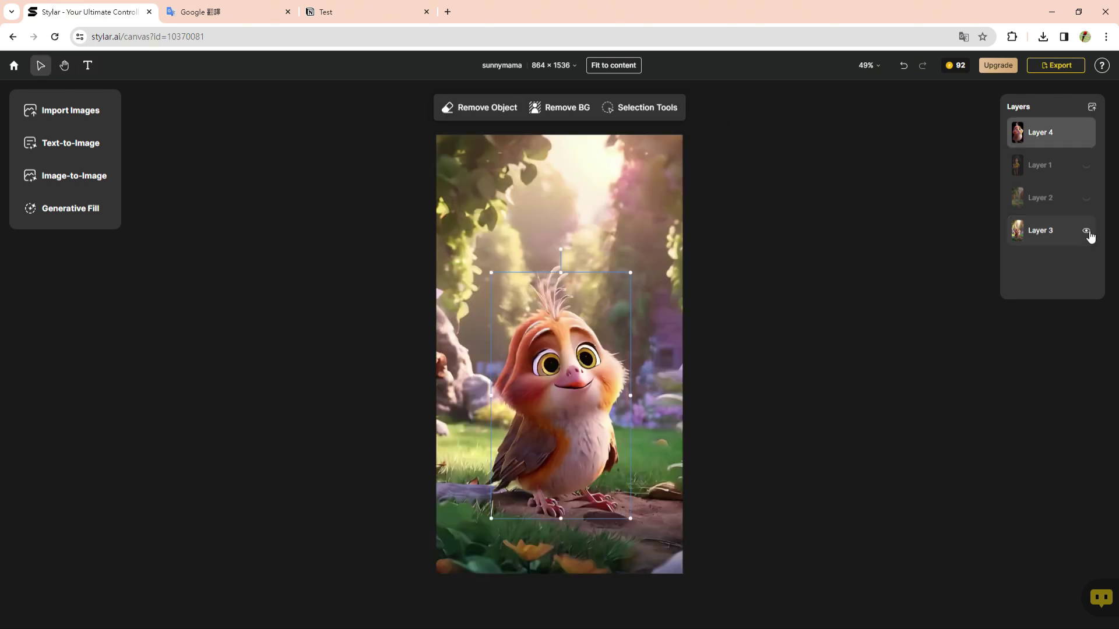
Step: Hide the cutout, then brush over the bird in the original image and remove it
click(1086, 231)
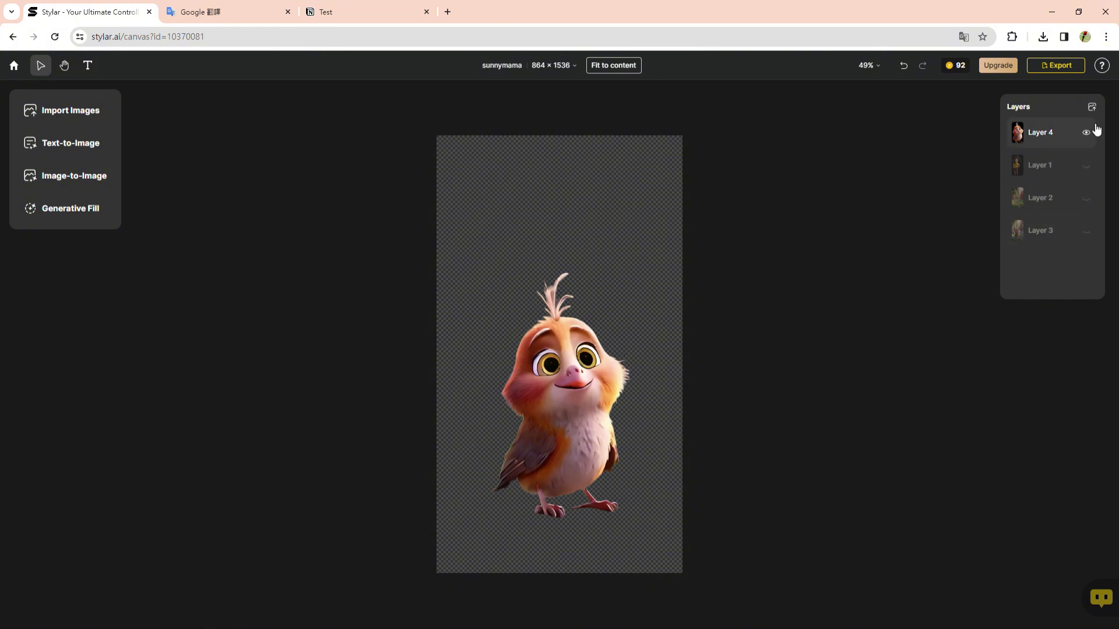
click(1086, 133)
click(1085, 231)
click(487, 107)
mouse_move(547, 277)
mouse_down()
mouse_move(512, 378)
mouse_move(527, 507)
mouse_move(589, 466)
mouse_move(554, 326)
mouse_move(567, 366)
mouse_up()
click(550, 562)
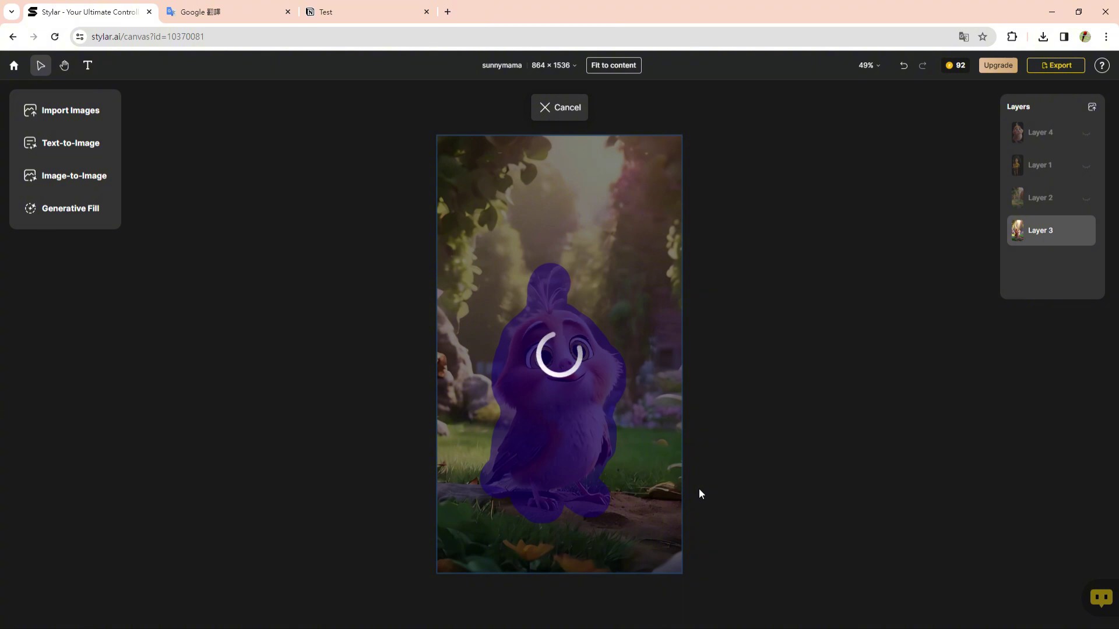
Step: Mark a patch of sky in the cleared background for a generative-fill flying bird
click(67, 208)
click(140, 219)
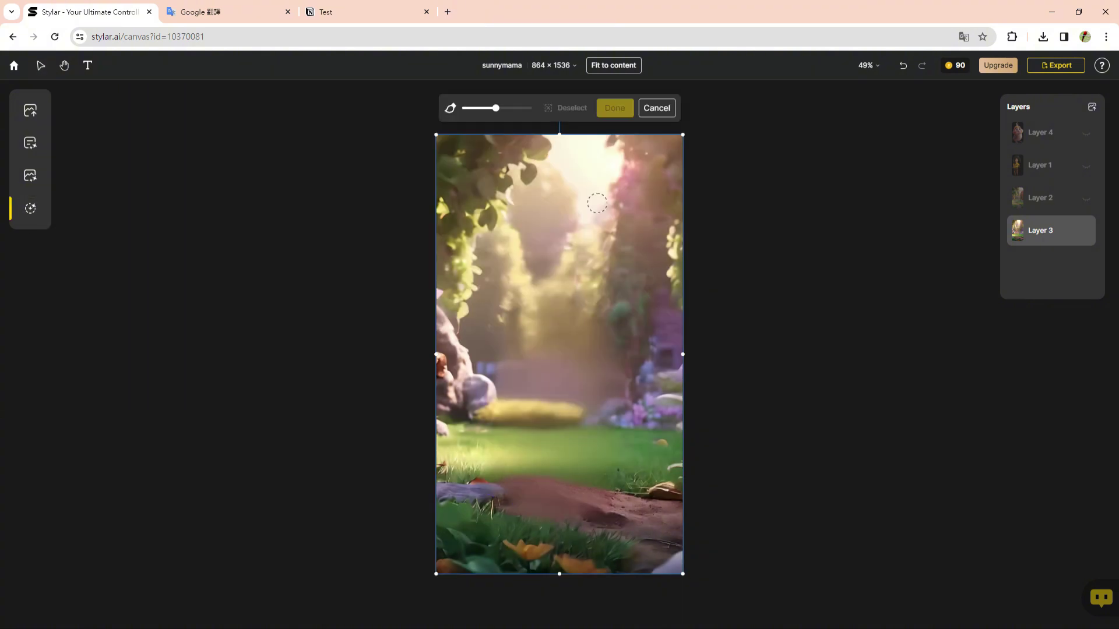
drag(597, 201, 586, 224)
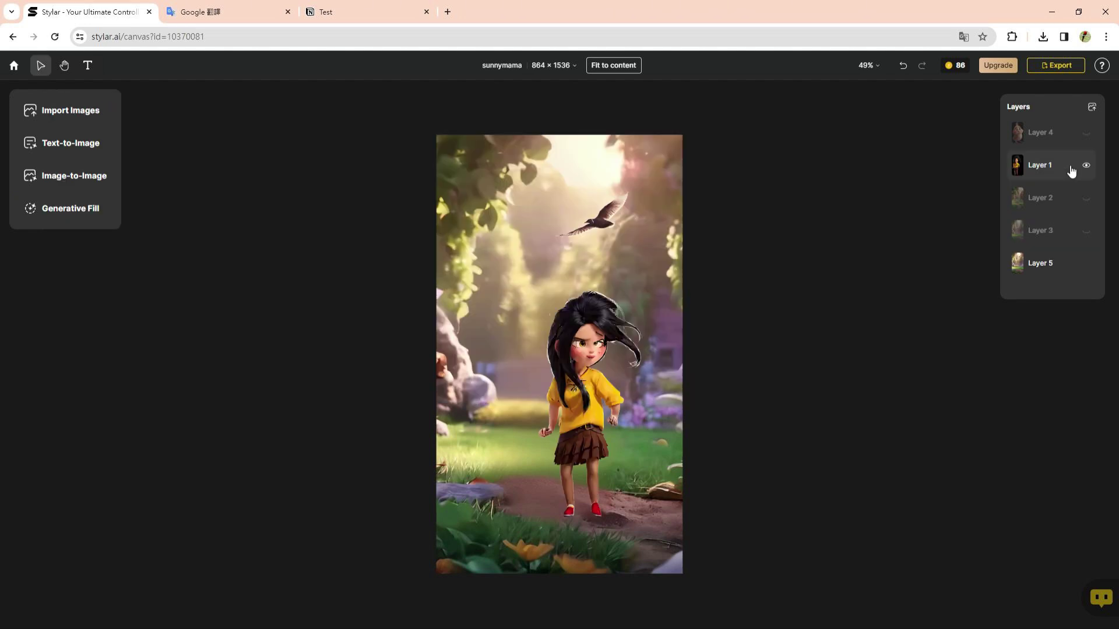
Step: Show the girl and cutout bird, shrinking the bird and setting it beside her feet
click(559, 324)
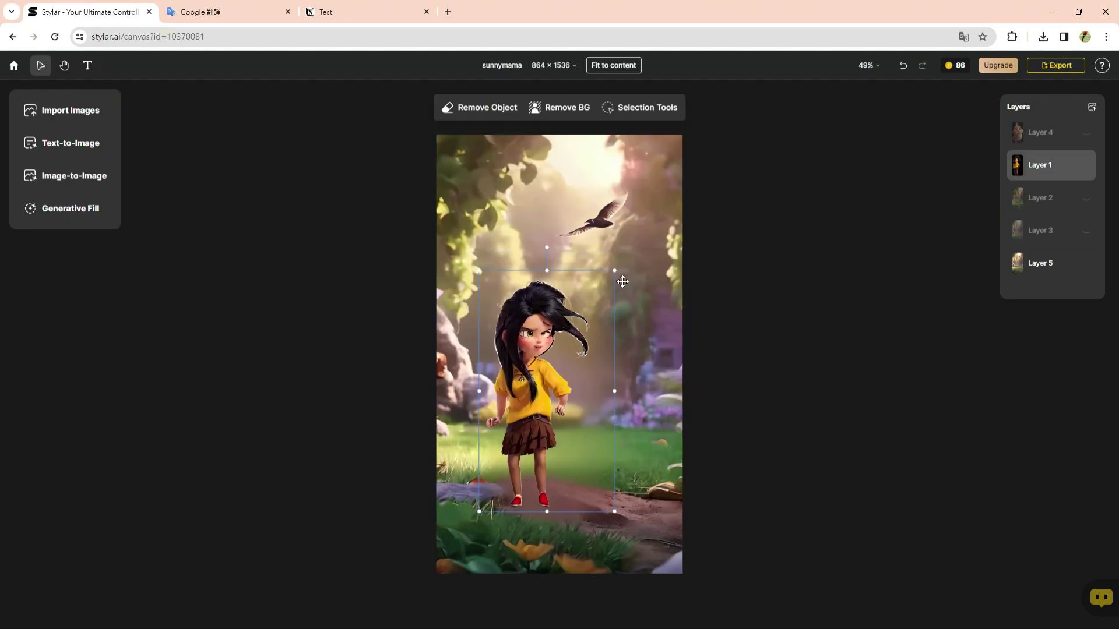
click(1087, 134)
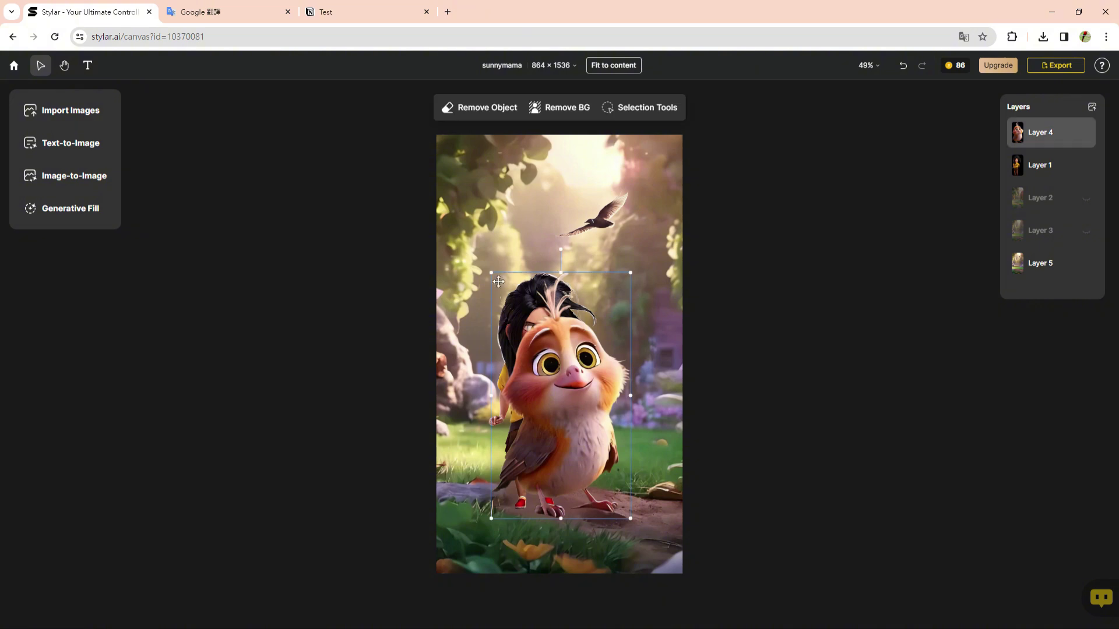
drag(438, 136, 589, 443)
drag(617, 494, 602, 481)
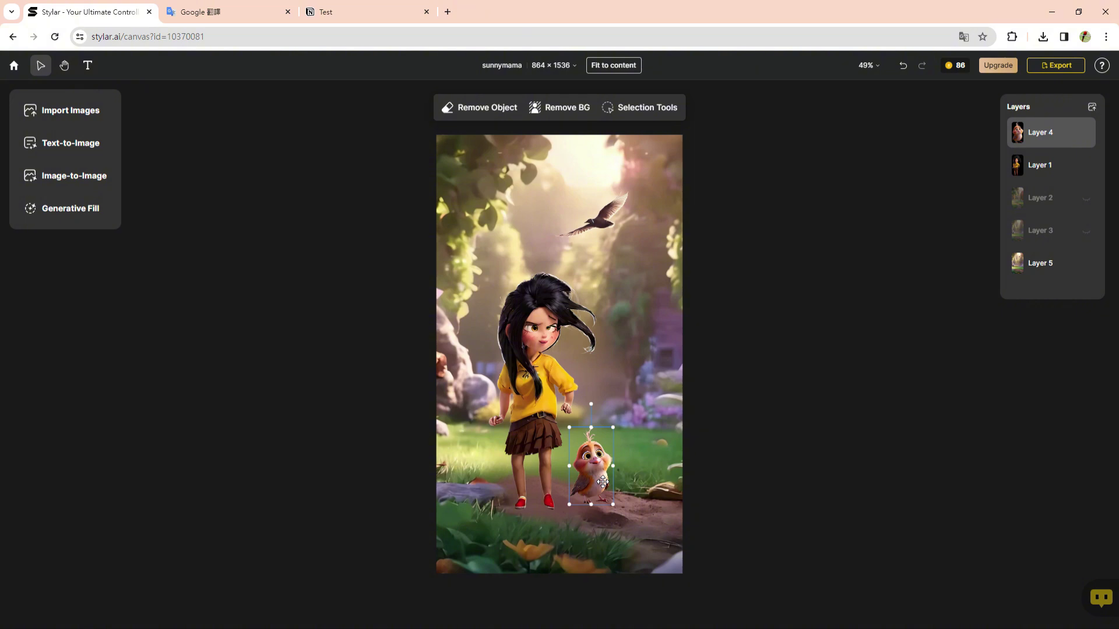
Step: Mark the girl's hair for generative fill, place the regenerated hair, then undo and redo it
click(115, 214)
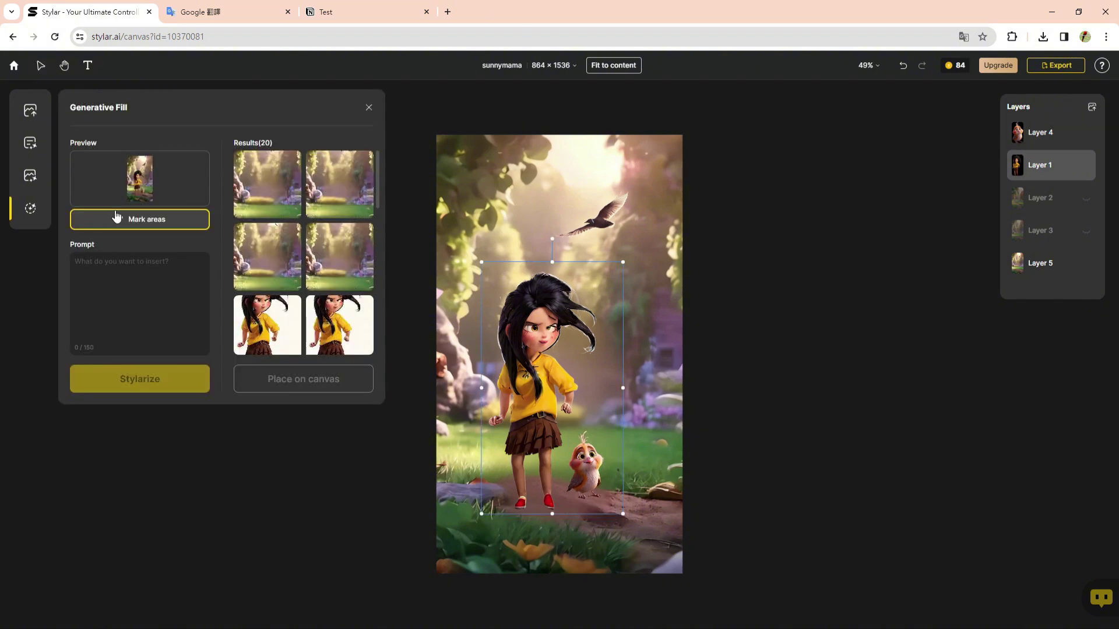
click(116, 217)
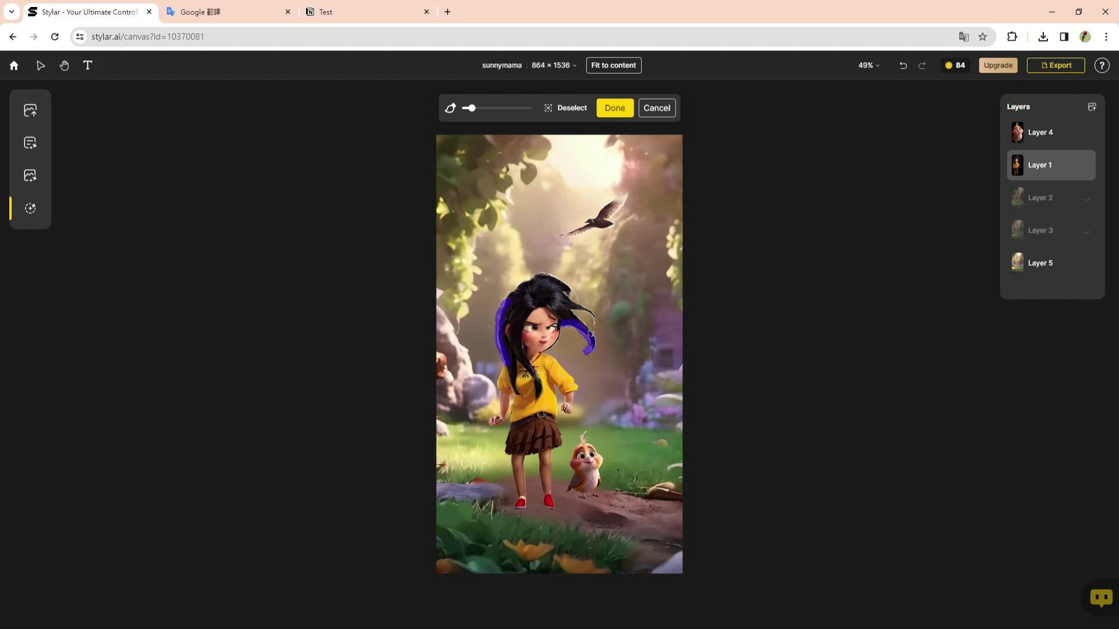
click(615, 108)
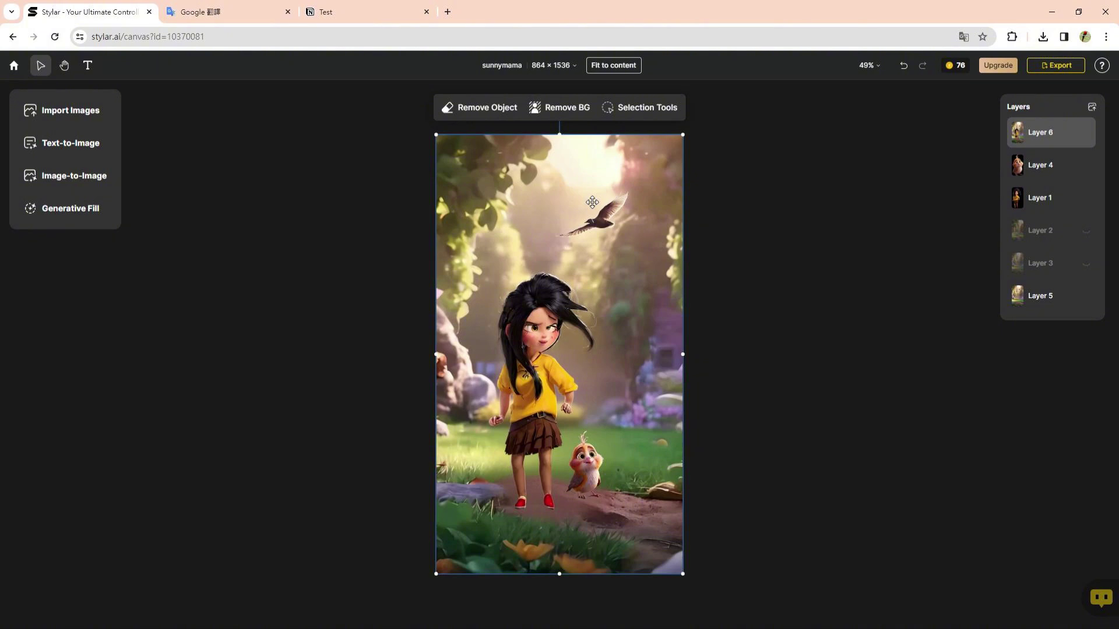
key(ctrl+z)
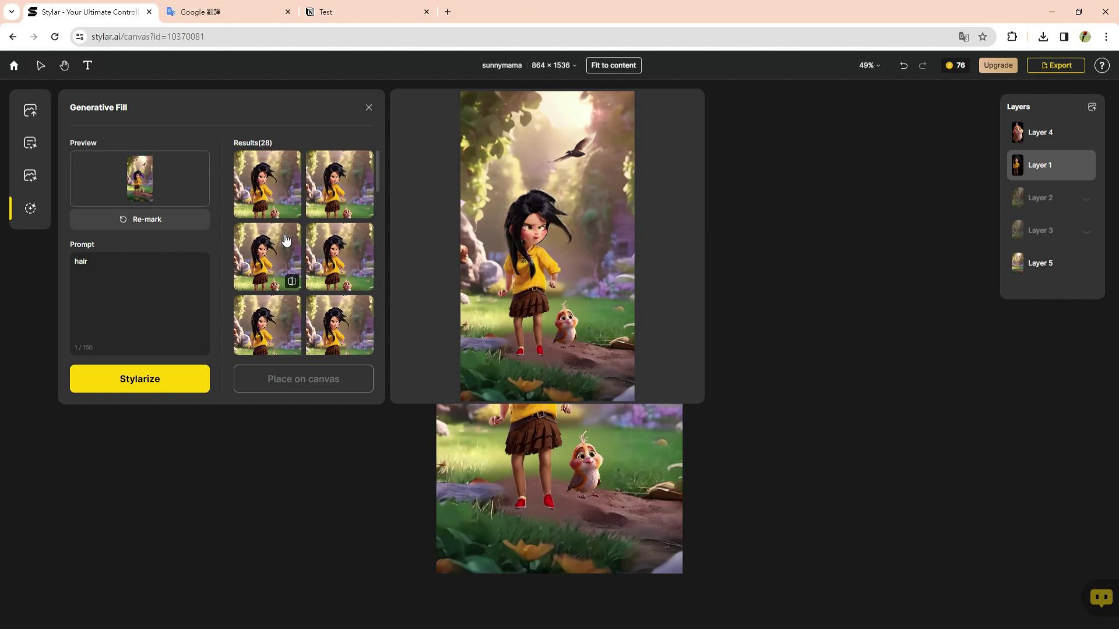
key(ctrl+shift+z)
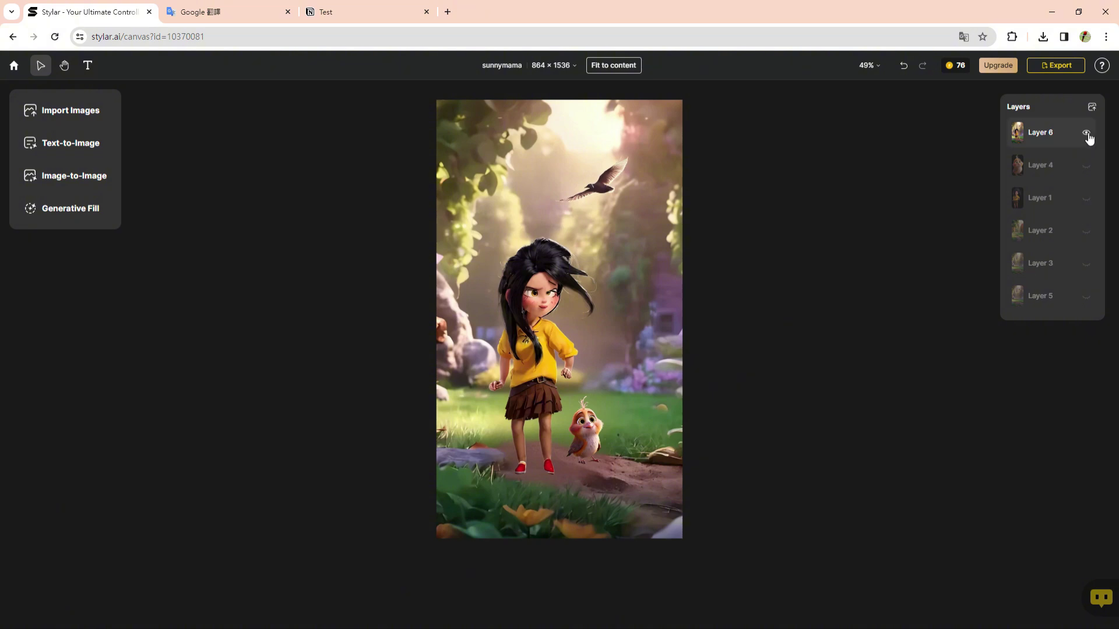
Step: Hide the reworked-hair layer and show the forest background, small bird and girl layers
click(1088, 134)
click(1092, 302)
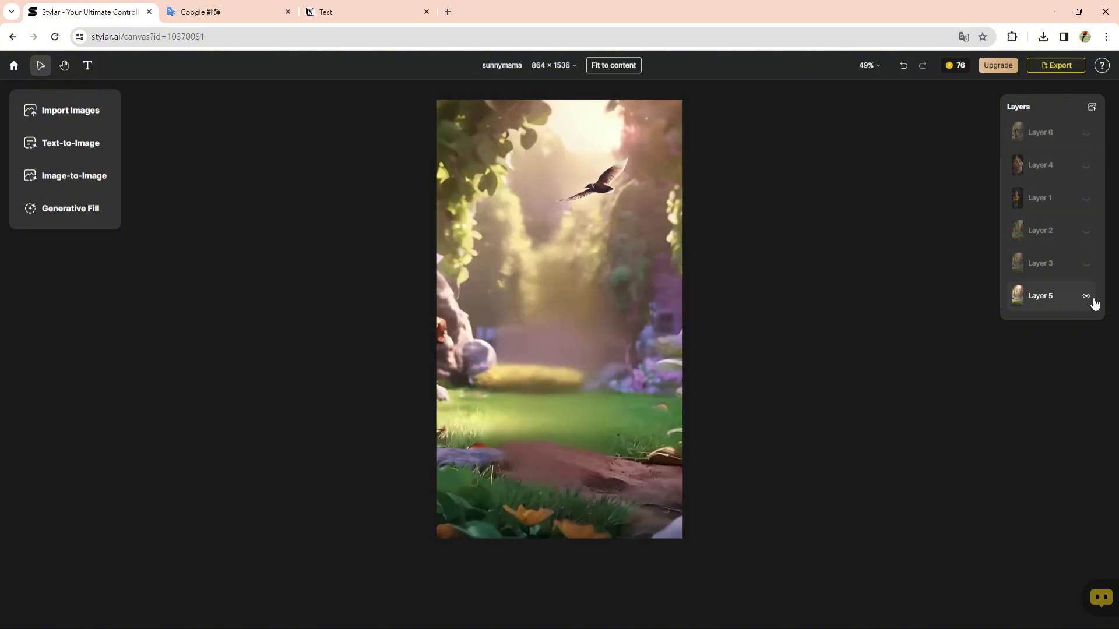
click(1092, 168)
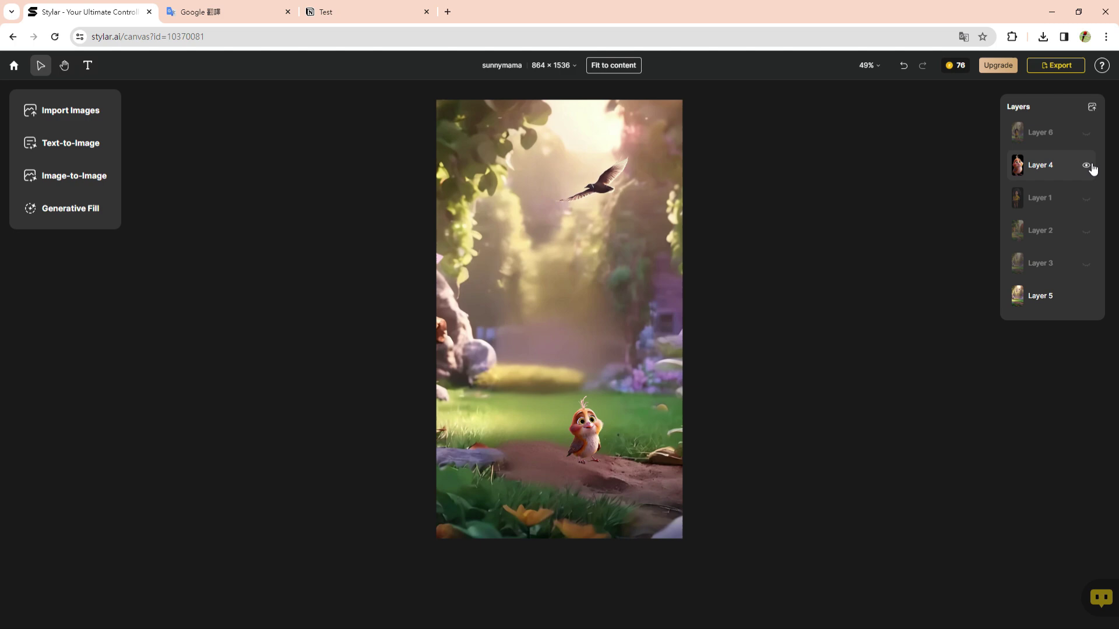
click(1092, 202)
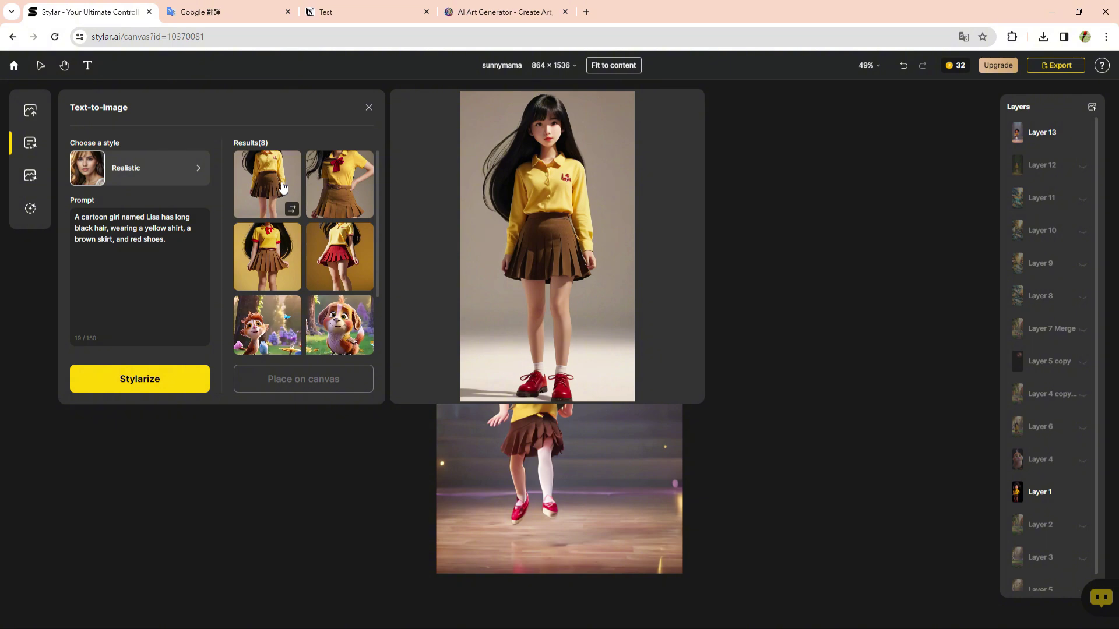
Step: Place the chosen realistic girl and mark her shirt, skirt and legs for generative fill
click(359, 209)
click(66, 211)
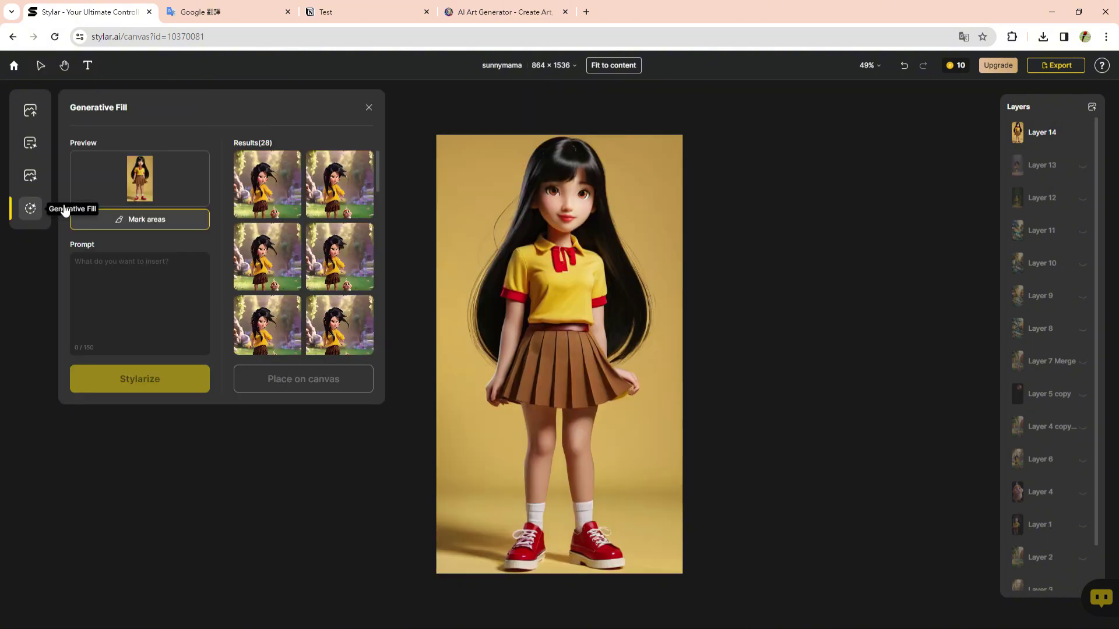
click(179, 219)
mouse_move(512, 257)
mouse_down()
mouse_move(507, 460)
mouse_move(582, 245)
mouse_move(559, 420)
mouse_move(612, 379)
mouse_up()
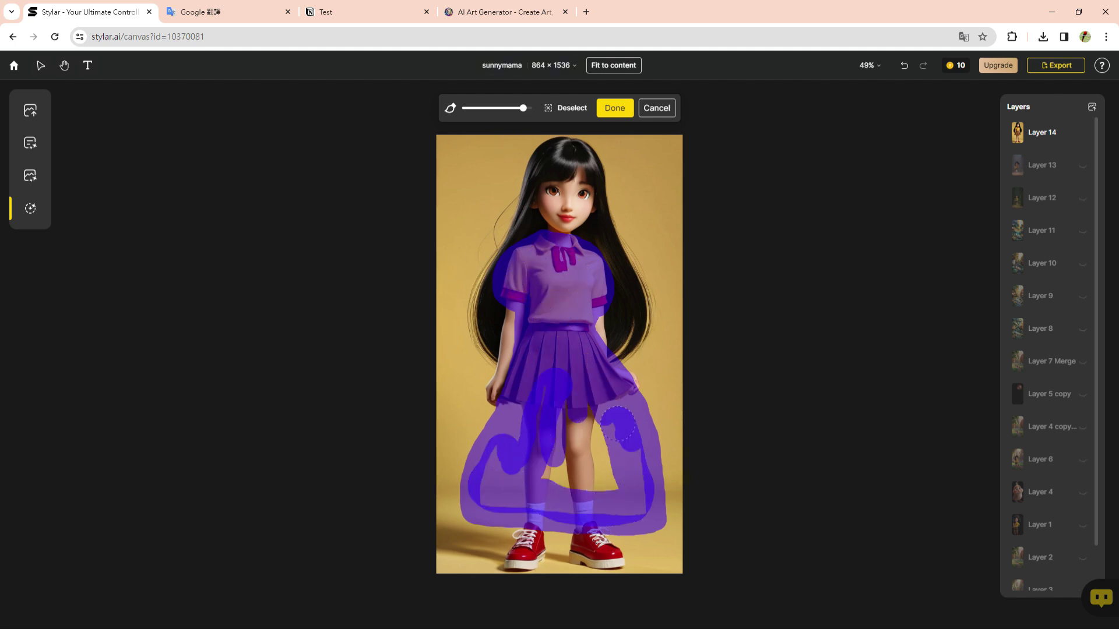
click(615, 108)
click(193, 384)
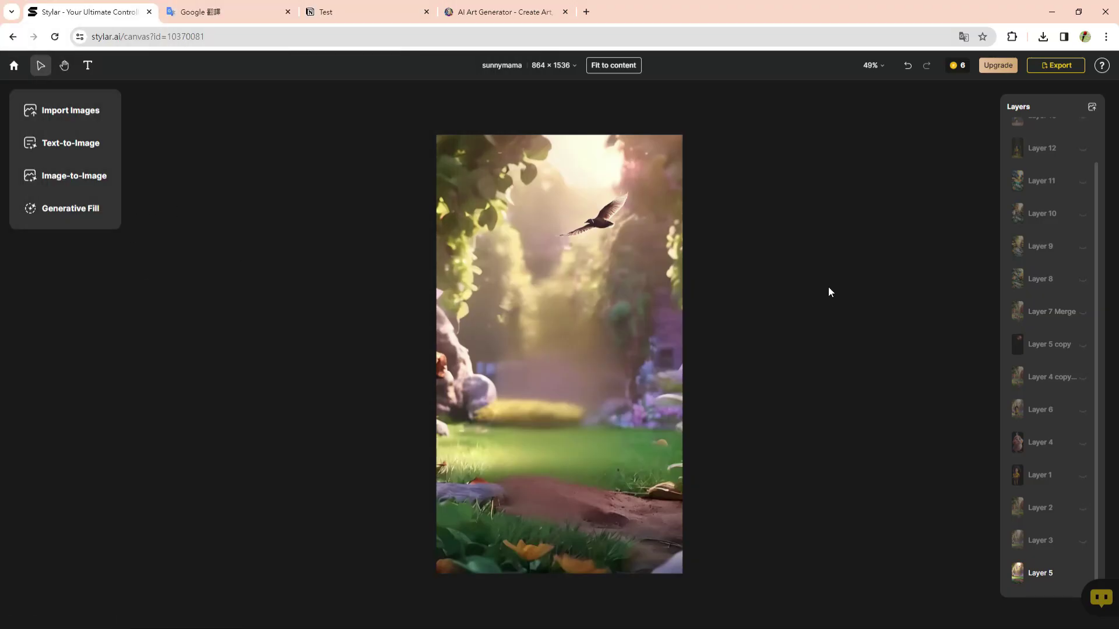
Step: Resize the canvas to a 16:9 landscape shape
click(564, 71)
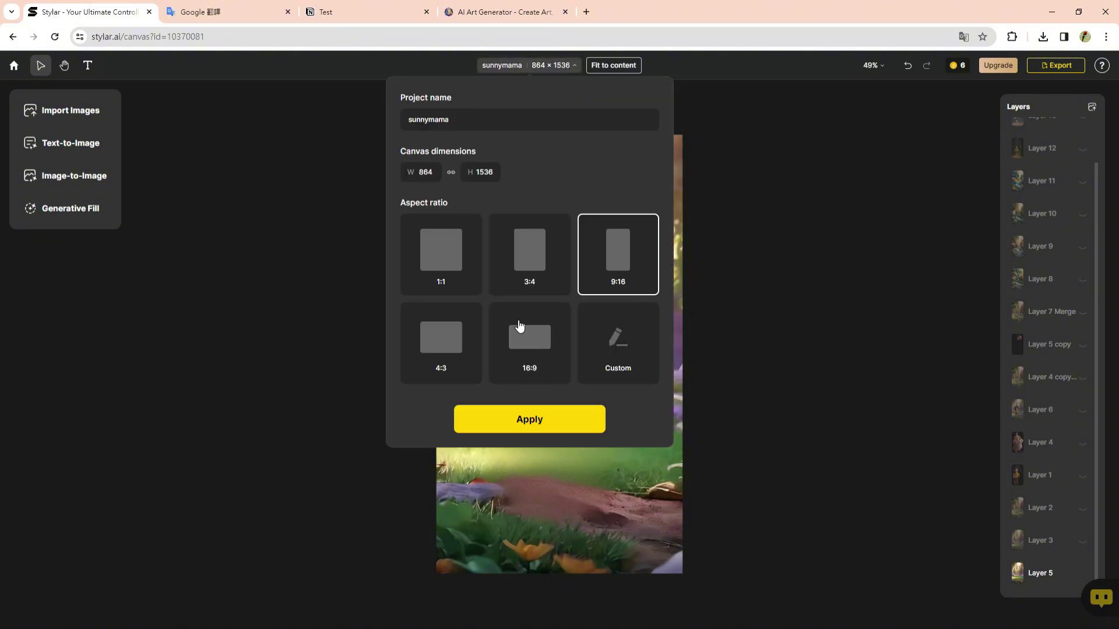
click(523, 324)
click(529, 419)
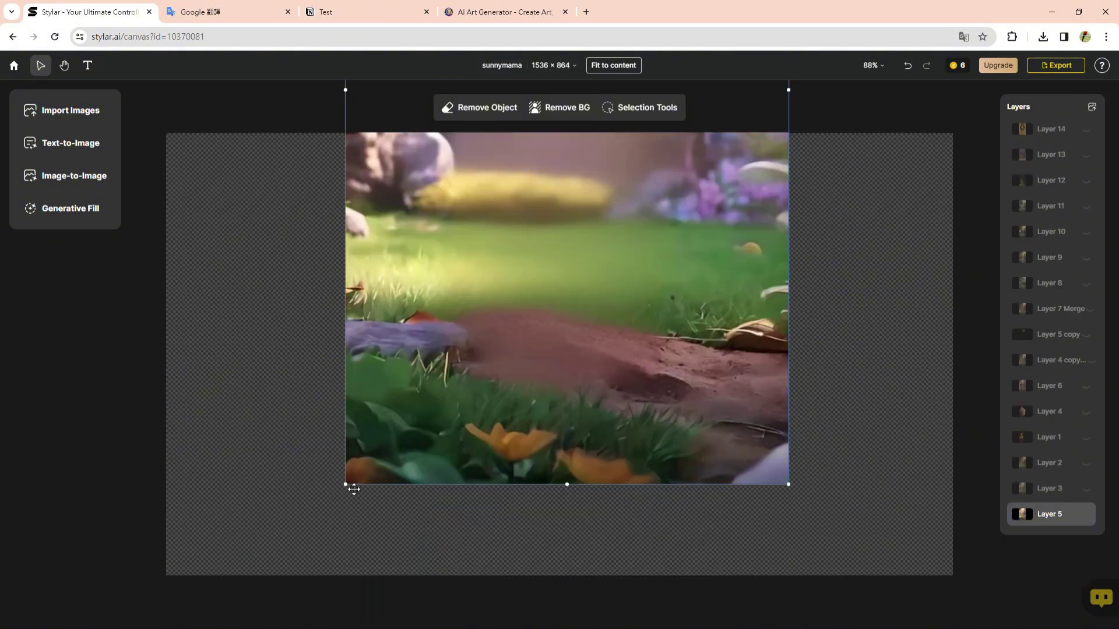
Step: Mark the empty left and right strips for generative fill and let it generate
click(30, 208)
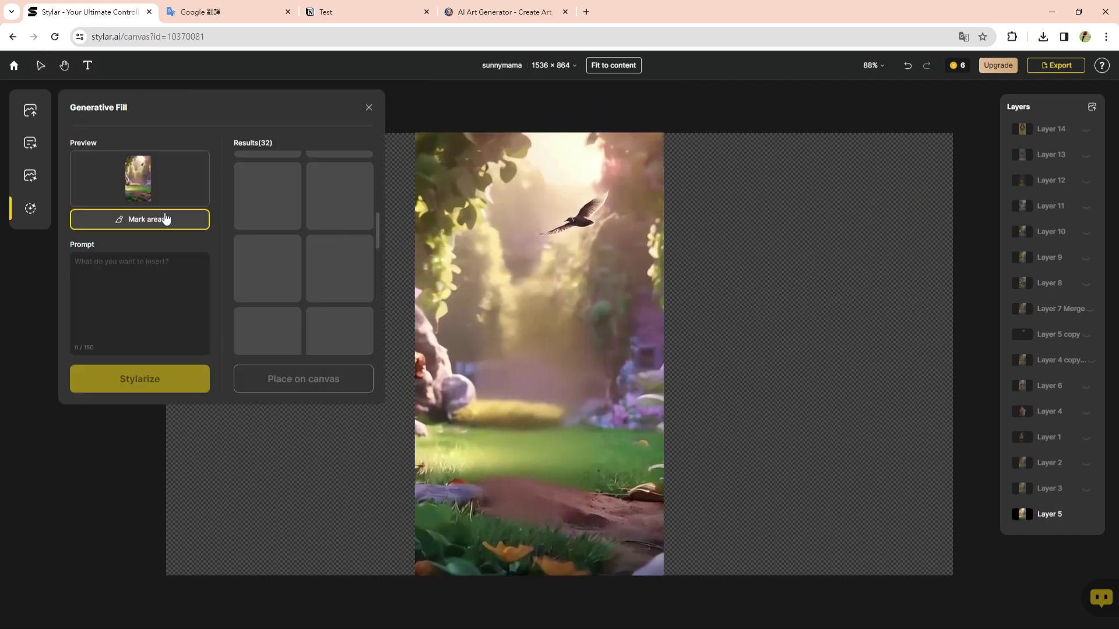
click(168, 220)
mouse_move(166, 137)
mouse_down()
mouse_move(402, 207)
mouse_move(242, 560)
mouse_up()
mouse_move(670, 139)
mouse_down()
mouse_move(669, 175)
mouse_move(904, 190)
mouse_move(873, 465)
mouse_up()
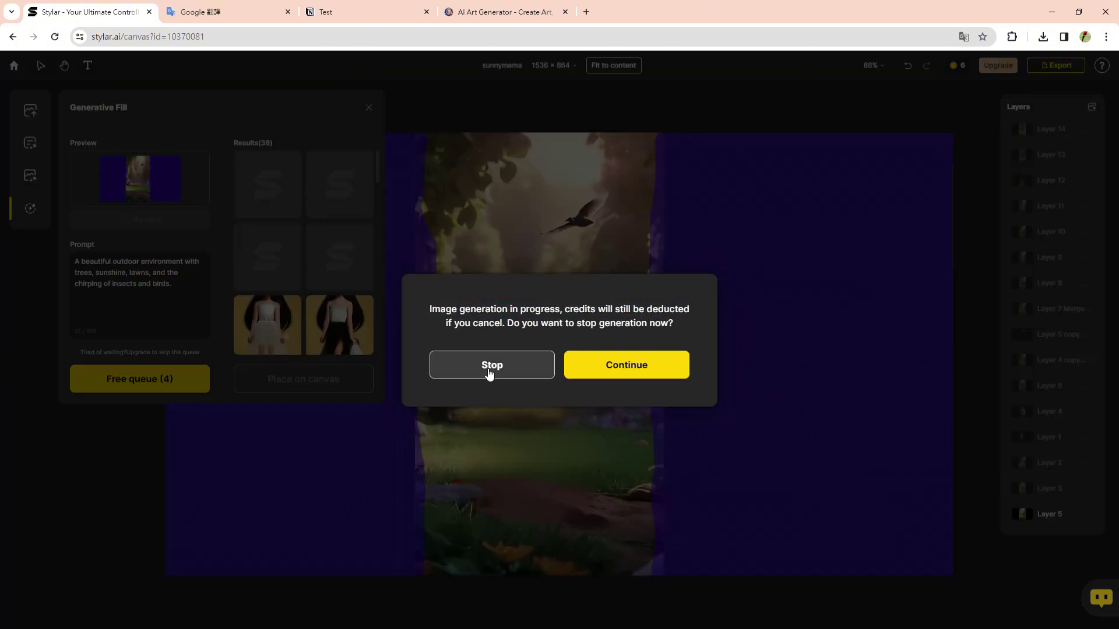
click(489, 375)
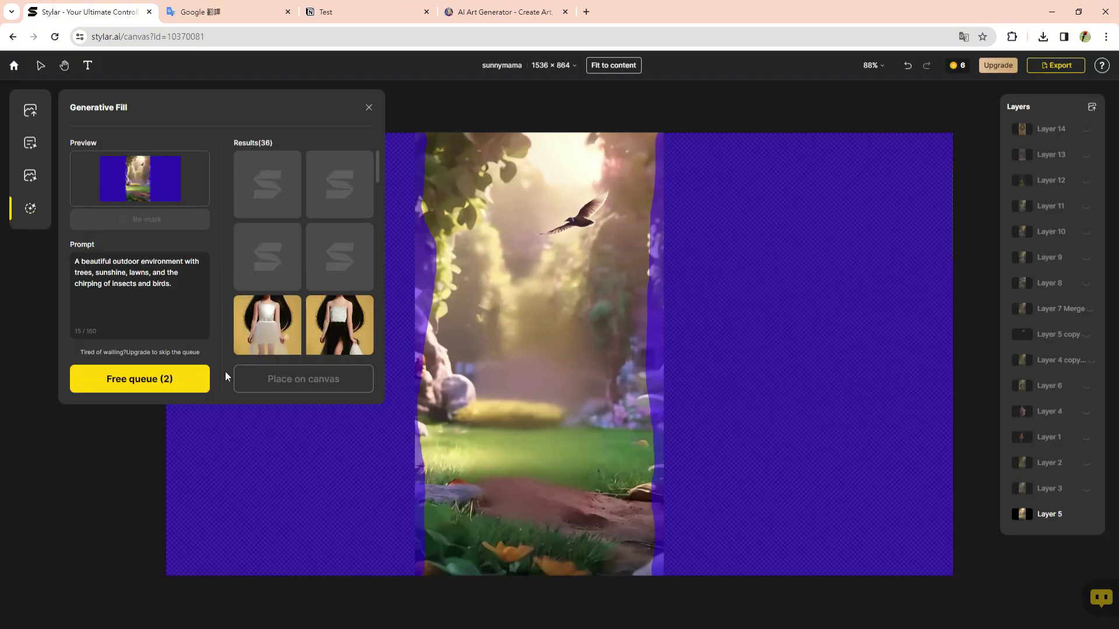